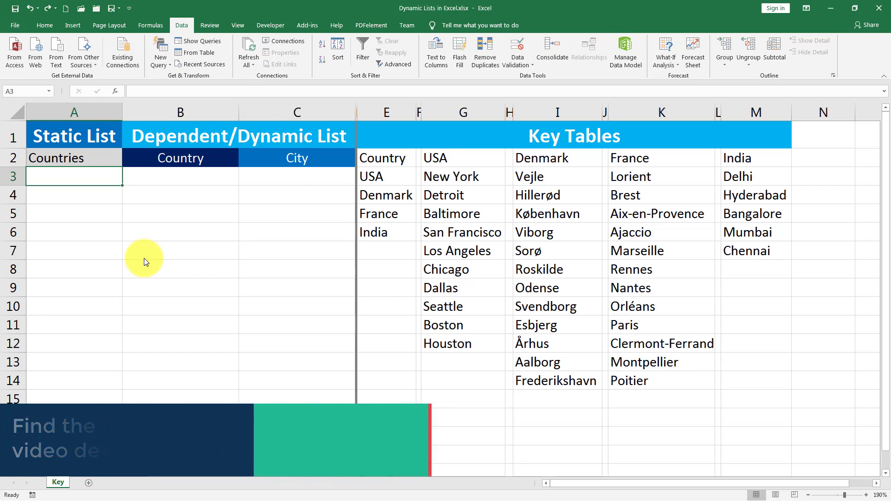
# - Add a list validation to A3 sourced from =$E$3:$E$6, then test its country dropdown
pyautogui.click(83, 185)
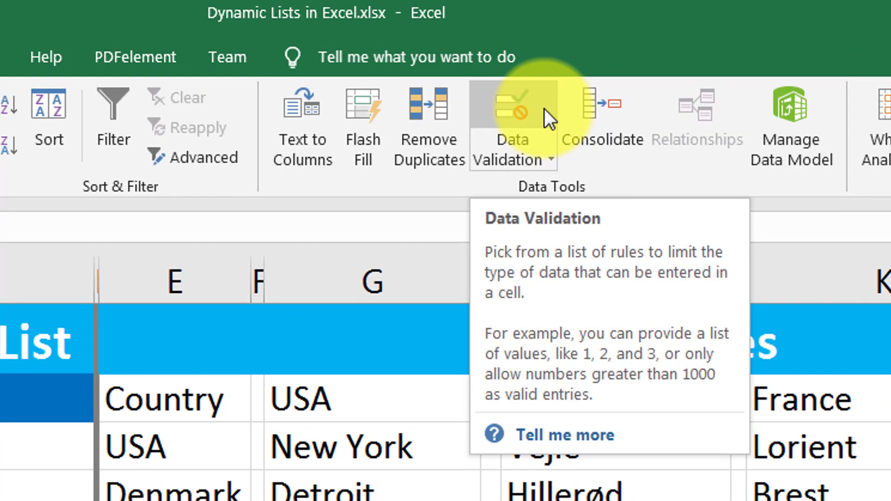
pyautogui.click(547, 117)
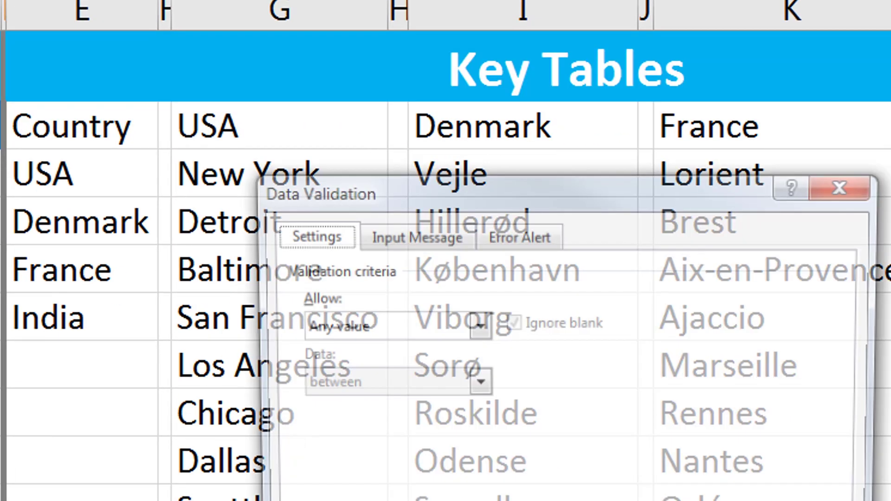
pyautogui.click(432, 194)
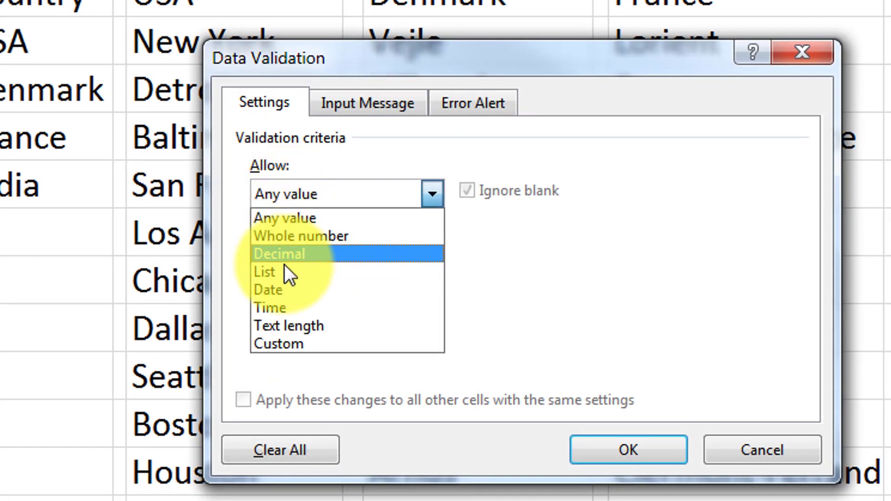
pyautogui.click(285, 270)
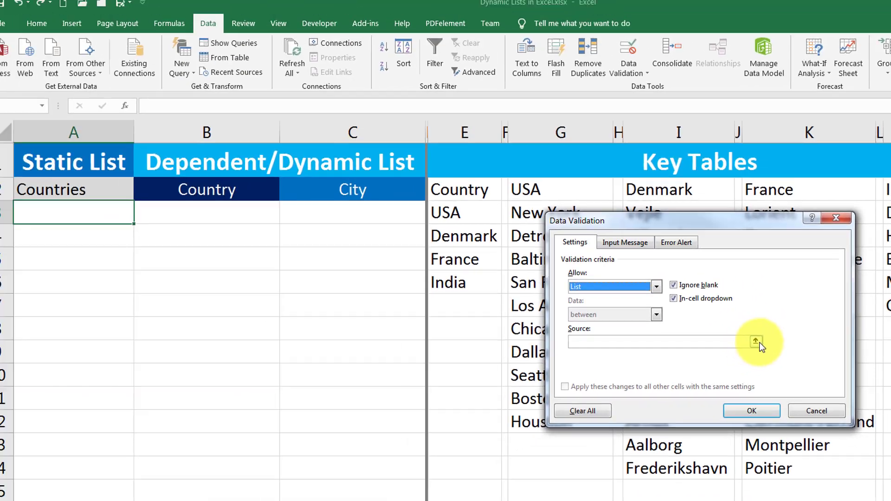
pyautogui.click(755, 341)
pyautogui.moveTo(454, 212); pyautogui.dragTo(468, 278)
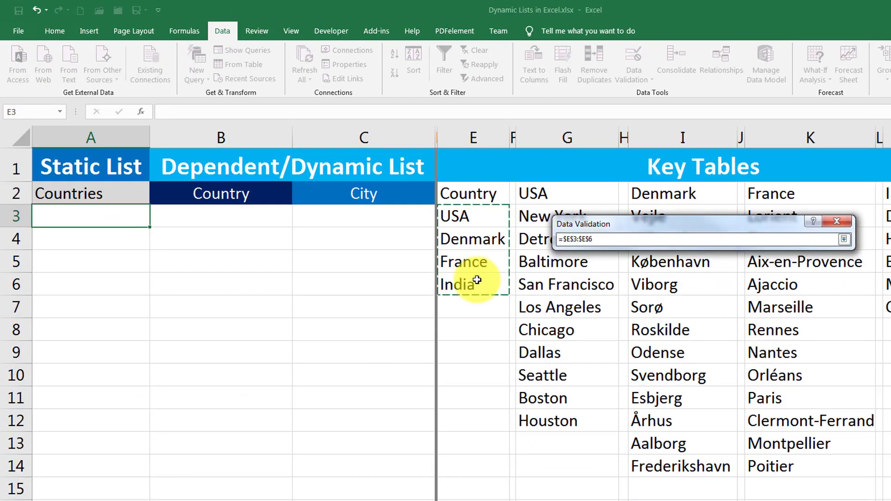
pyautogui.click(843, 239)
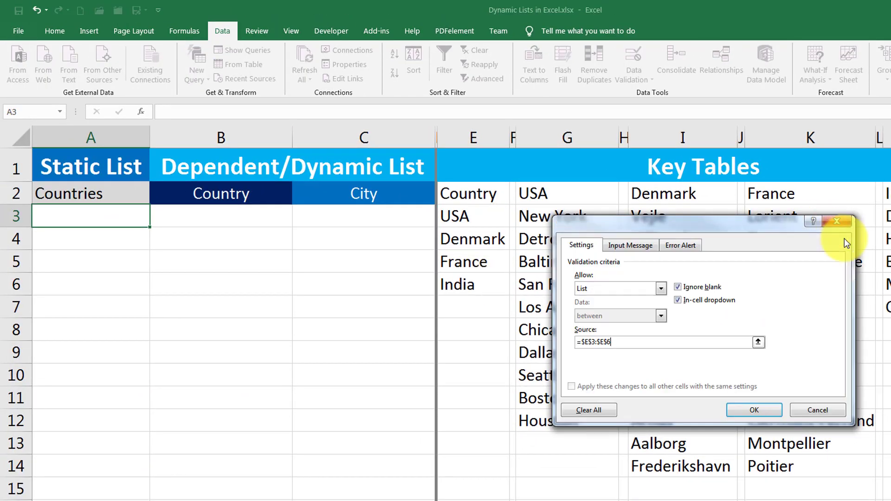
pyautogui.click(764, 408)
pyautogui.click(155, 223)
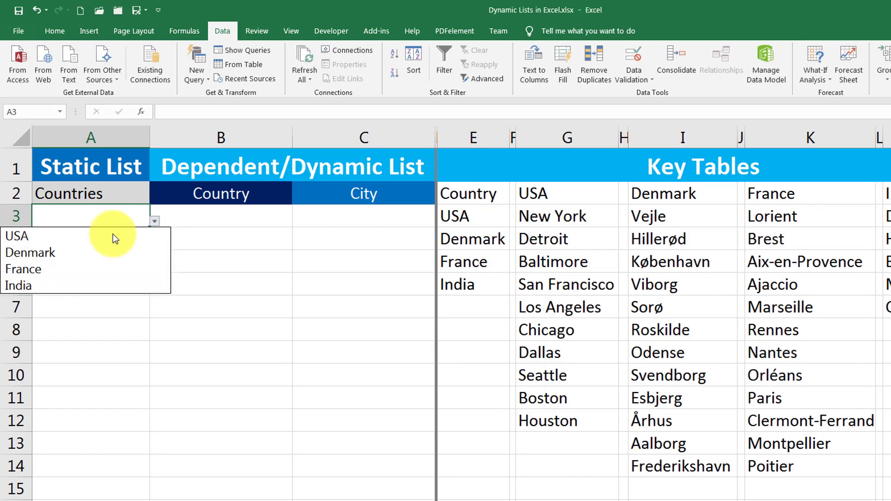
pyautogui.moveTo(477, 219); pyautogui.dragTo(465, 273)
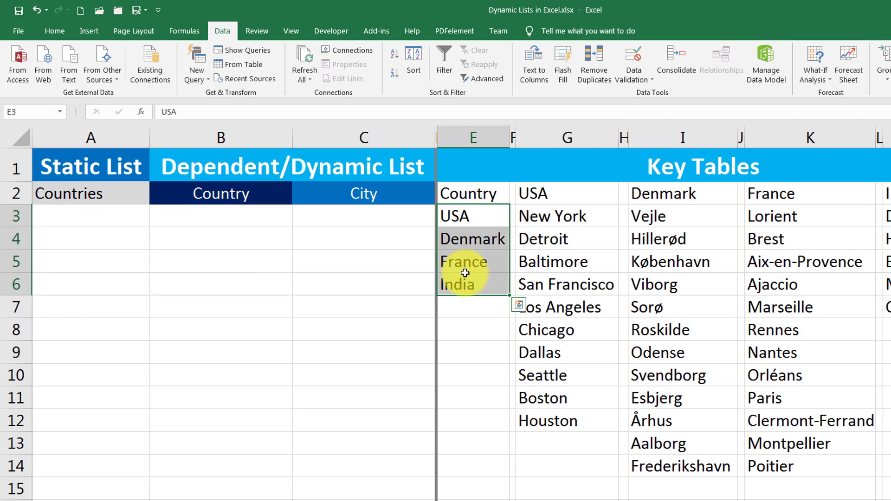
pyautogui.click(107, 221)
pyautogui.click(473, 303)
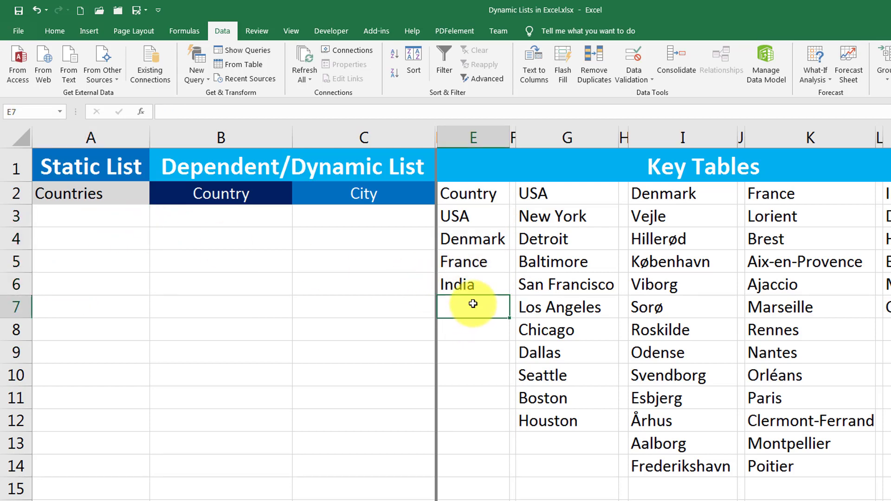
pyautogui.write('UK')
pyautogui.press('Return')
pyautogui.click(116, 221)
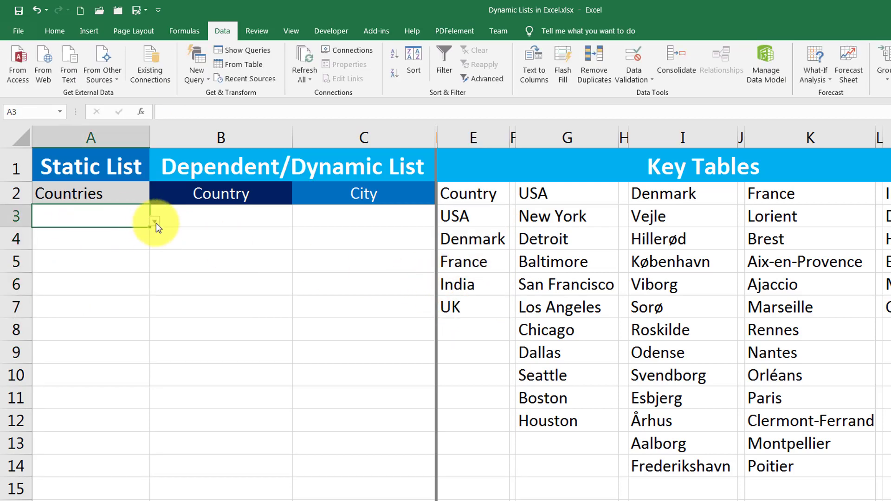
pyautogui.click(156, 223)
pyautogui.click(462, 308)
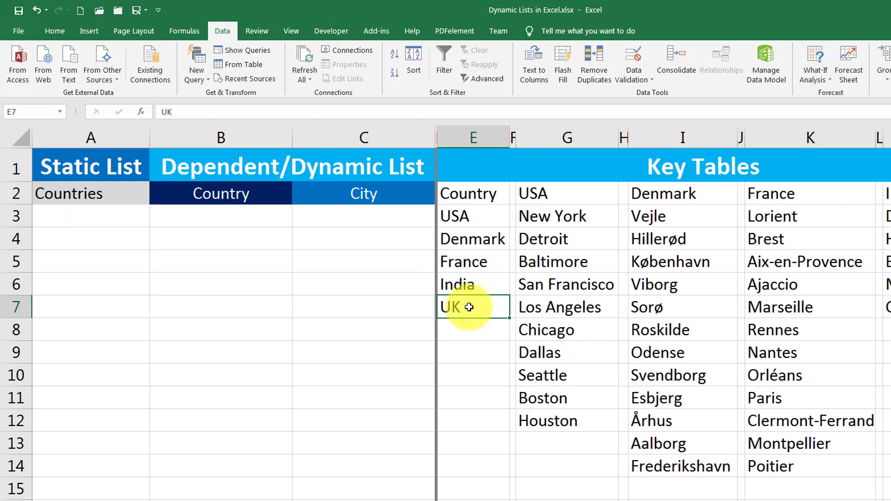
pyautogui.press('Delete')
pyautogui.moveTo(479, 193); pyautogui.dragTo(476, 283)
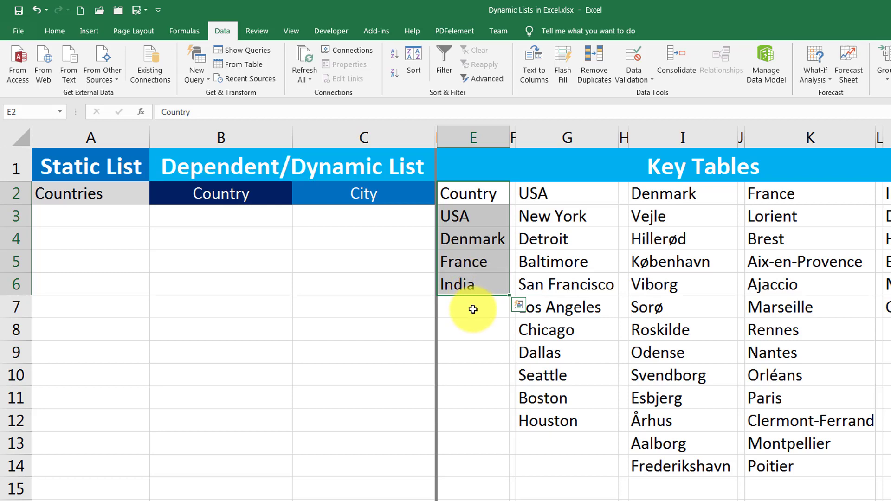
pyautogui.moveTo(471, 308); pyautogui.dragTo(487, 423)
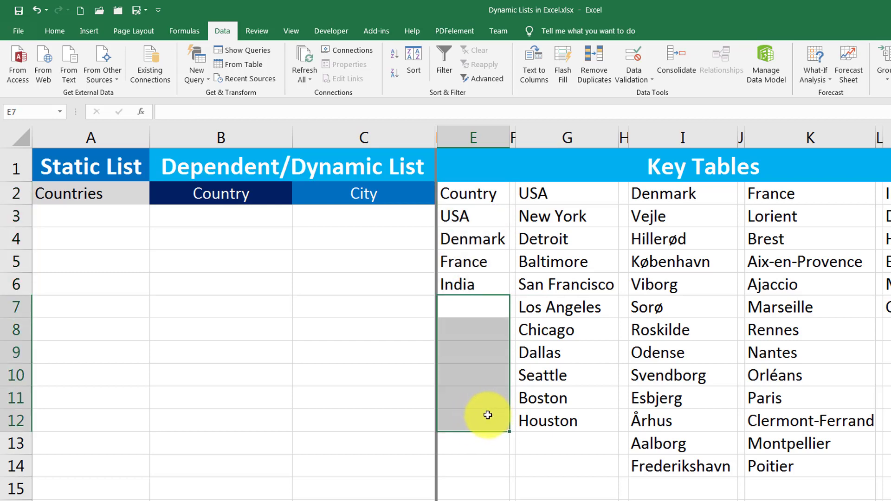
pyautogui.moveTo(453, 193); pyautogui.dragTo(460, 436)
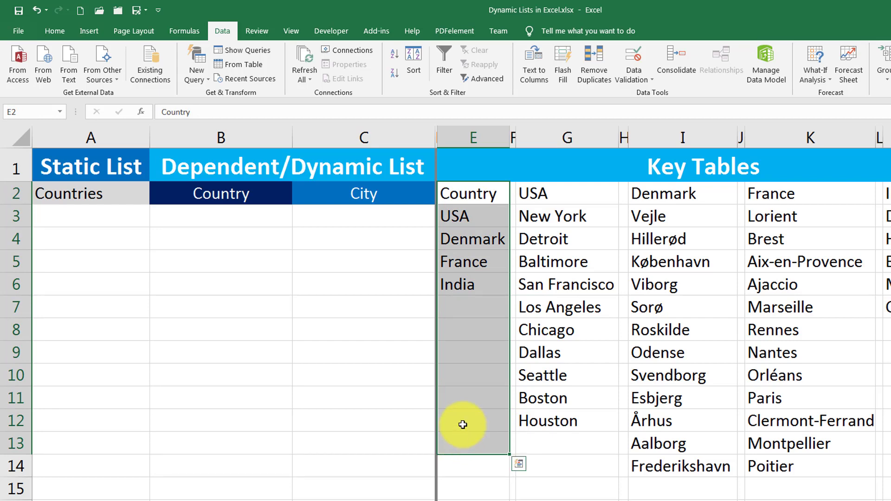
pyautogui.click(469, 195)
pyautogui.moveTo(469, 195); pyautogui.dragTo(471, 278)
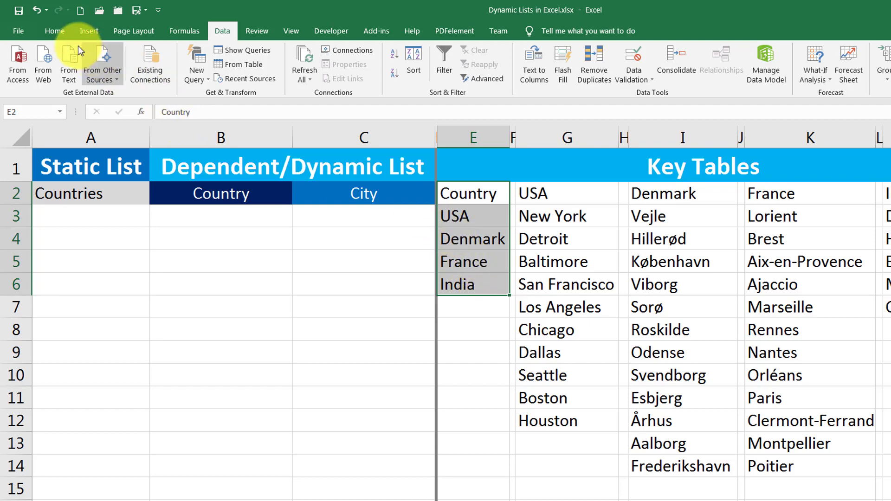
# - Format E2:E6 as a blue Medium-style table with a header row
pyautogui.click(54, 31)
pyautogui.click(557, 78)
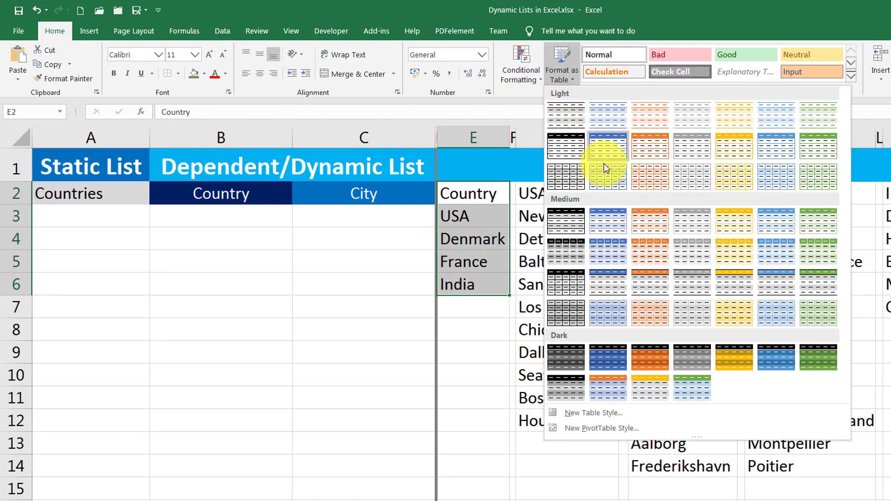
pyautogui.click(609, 222)
pyautogui.click(666, 330)
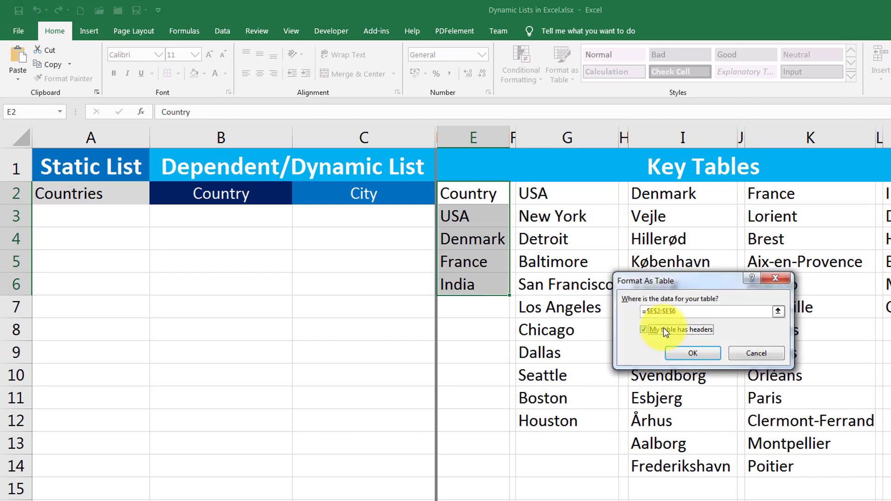
pyautogui.click(692, 353)
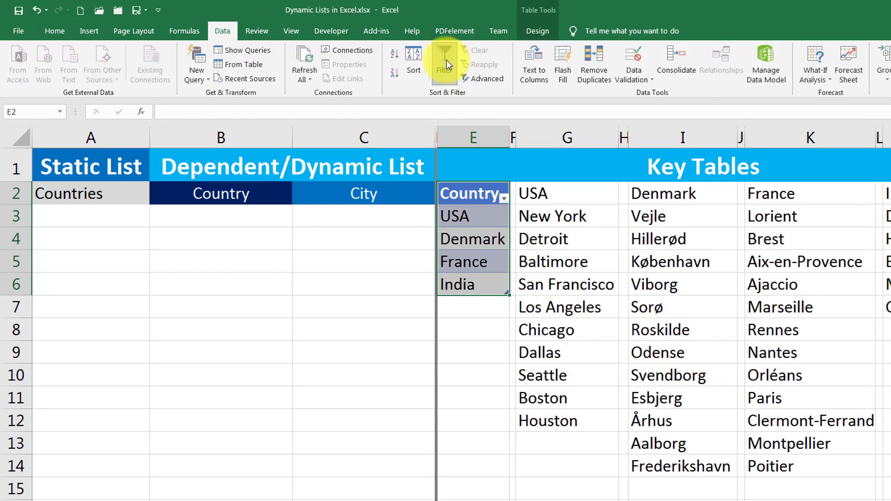
pyautogui.hotkey('alt', 'a')
pyautogui.click(475, 304)
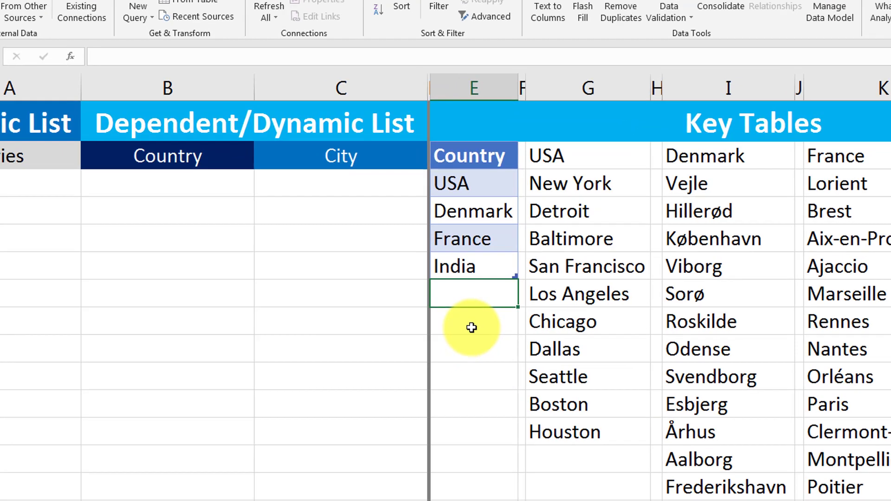
# - Add UK and Germany as new Country table rows below India
pyautogui.press('Down')
pyautogui.press('Down')
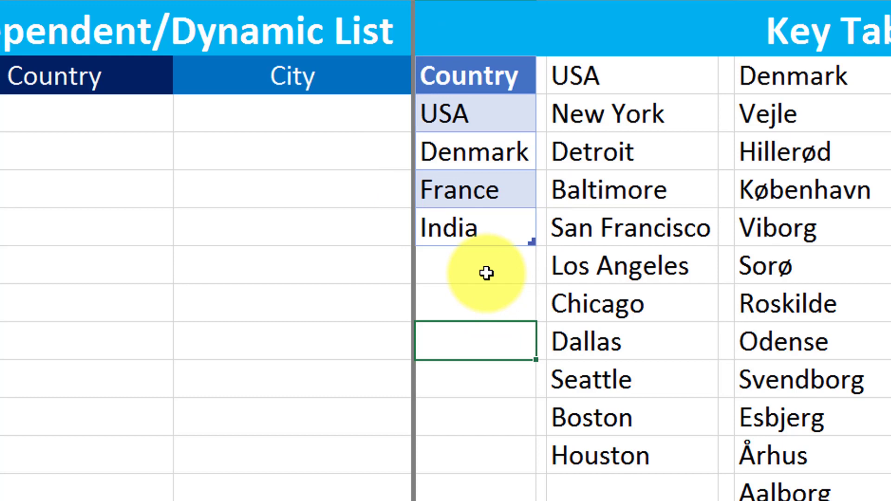
pyautogui.click(487, 273)
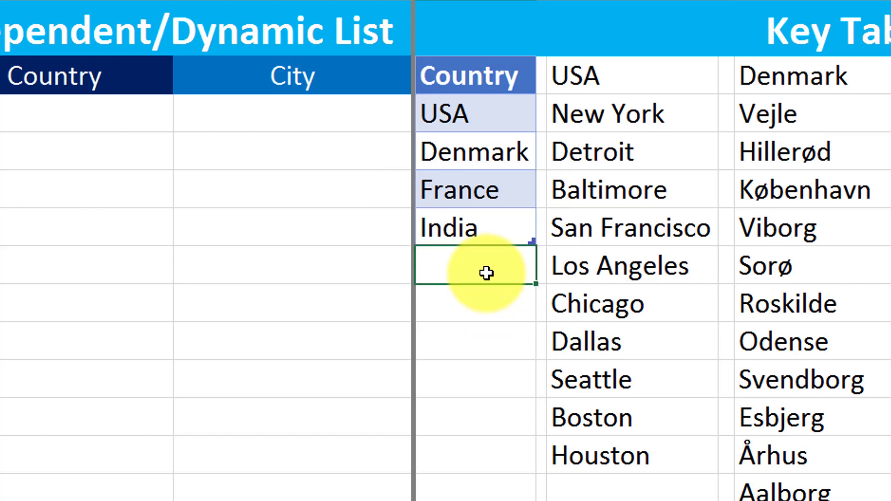
pyautogui.write('UK')
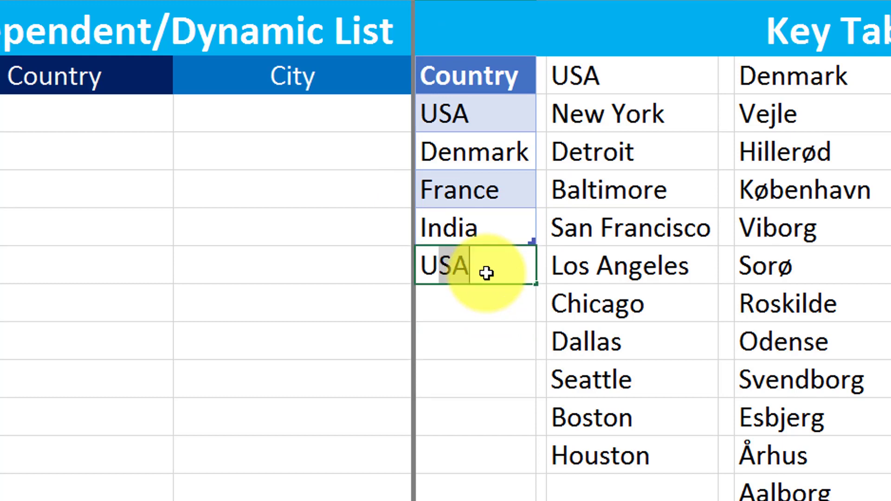
pyautogui.press('Return')
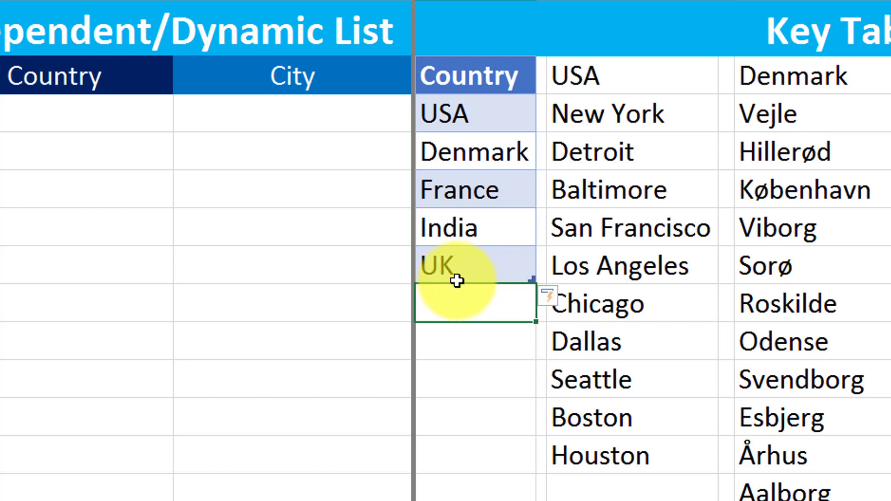
pyautogui.write('Germany')
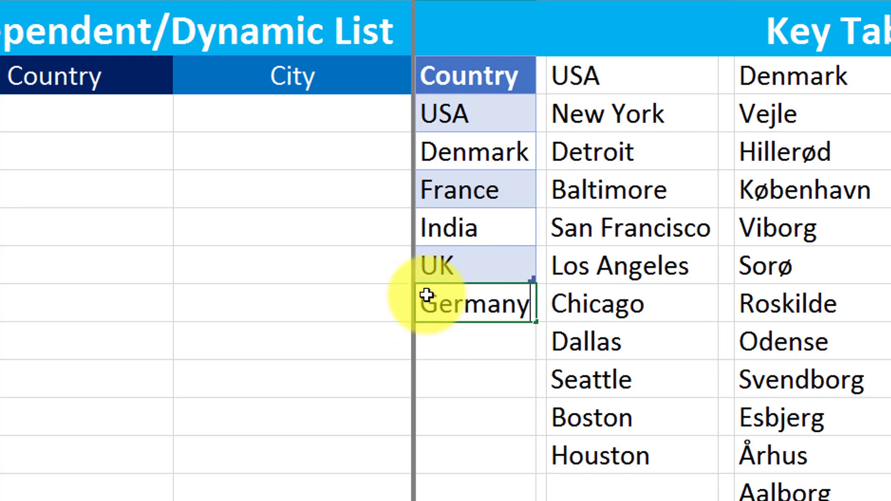
pyautogui.press('Return')
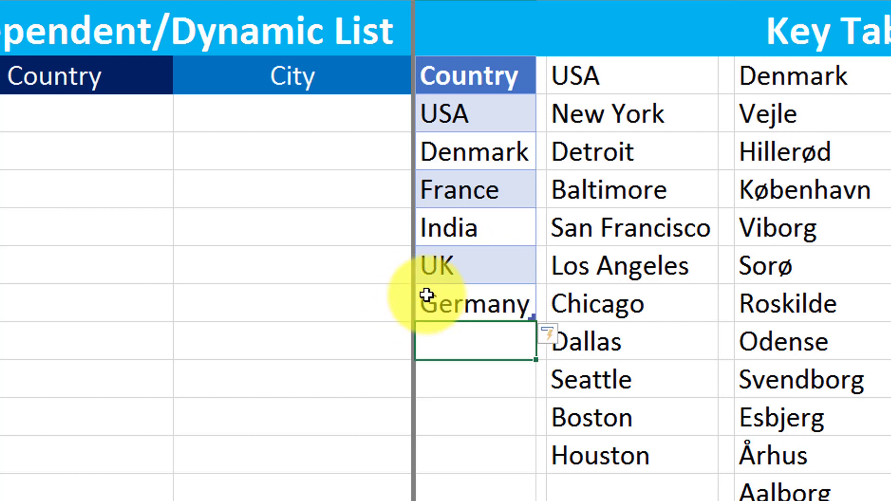
# - Enter Lanka directly below Germany, clearing the misplaced copy, so the table spans E2:E9
pyautogui.press('Return')
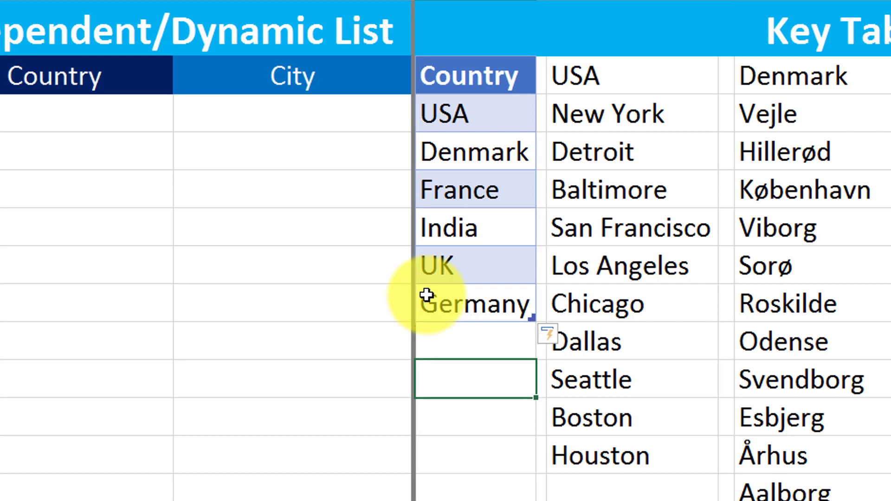
pyautogui.write('Lanka')
pyautogui.press('Return')
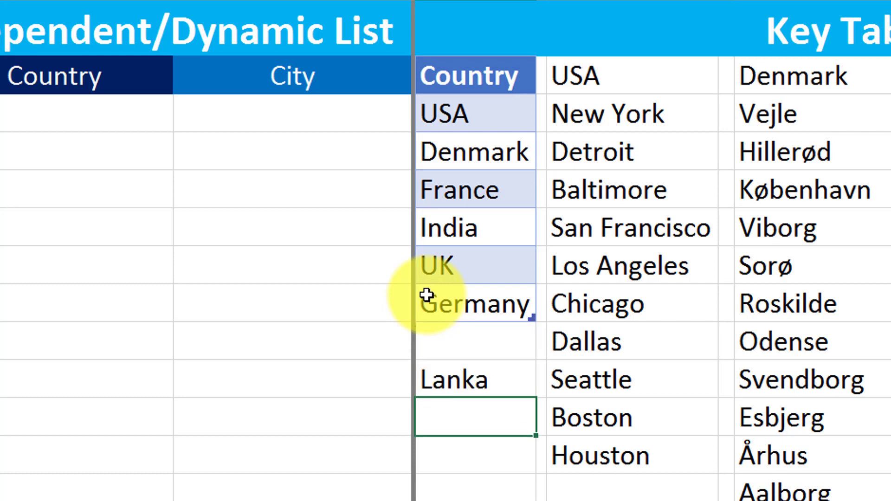
pyautogui.press('Up')
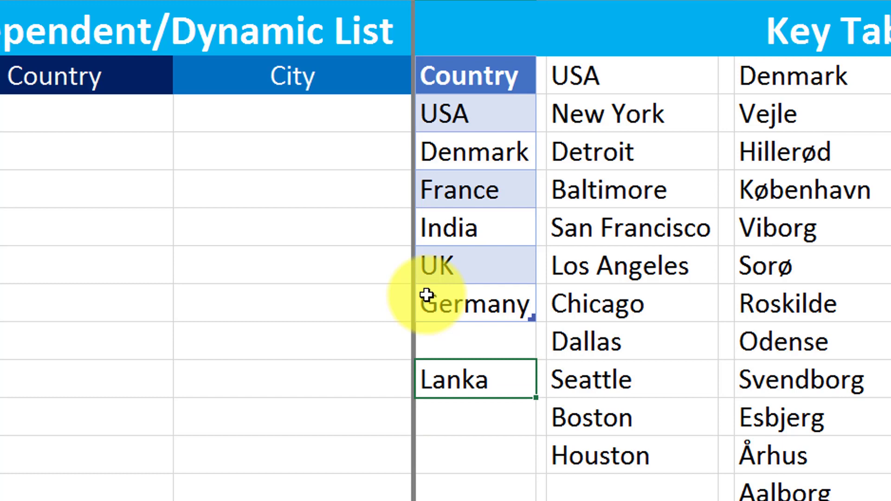
pyautogui.press('Delete')
pyautogui.press('Up')
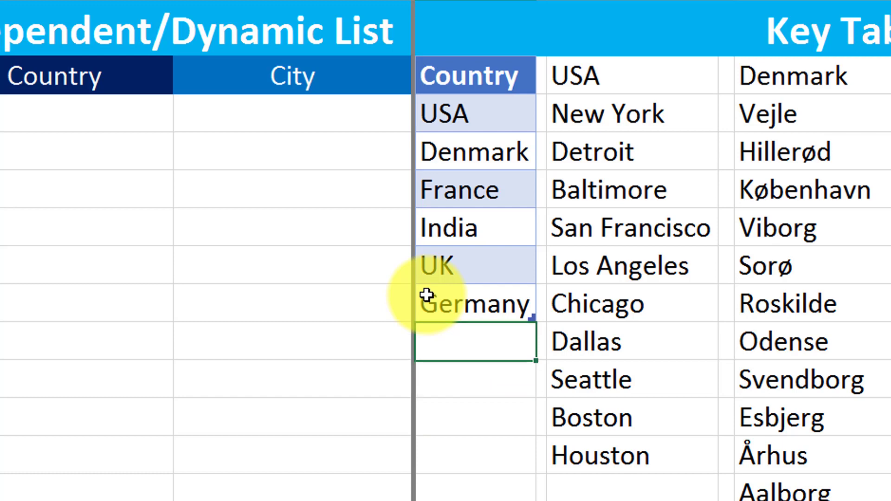
pyautogui.write('Lanka')
pyautogui.press('Return')
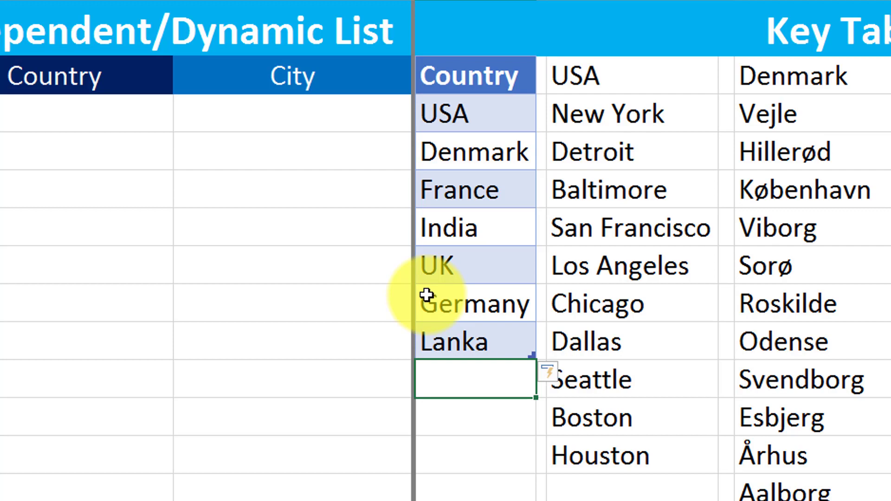
pyautogui.click(480, 78)
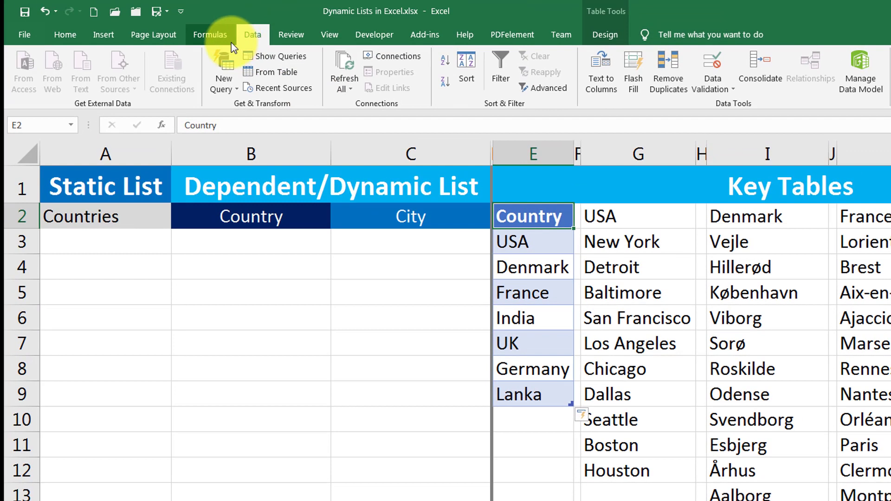
# - Define the name Country referring to the table's Country column, =Table3[Country]
pyautogui.click(221, 41)
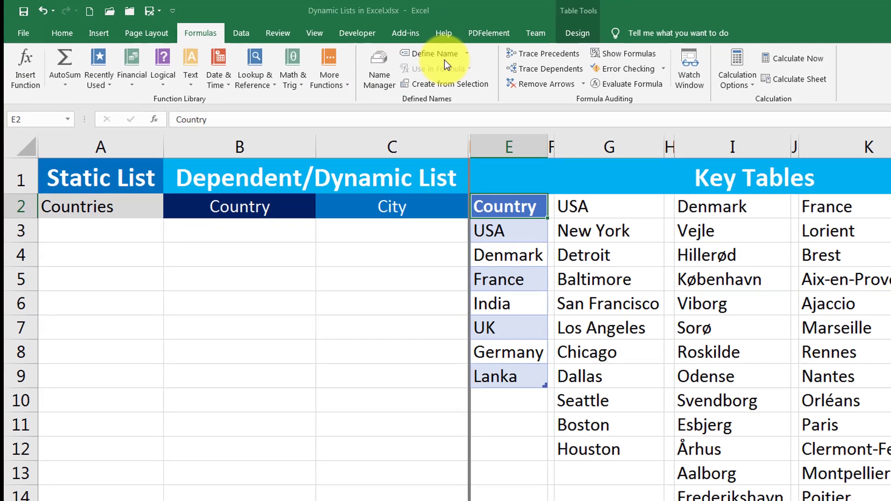
pyautogui.click(444, 58)
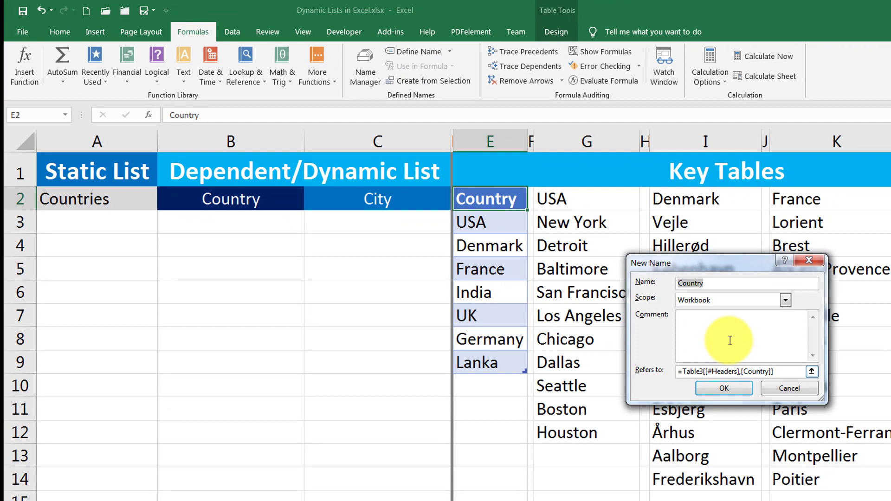
pyautogui.click(717, 286)
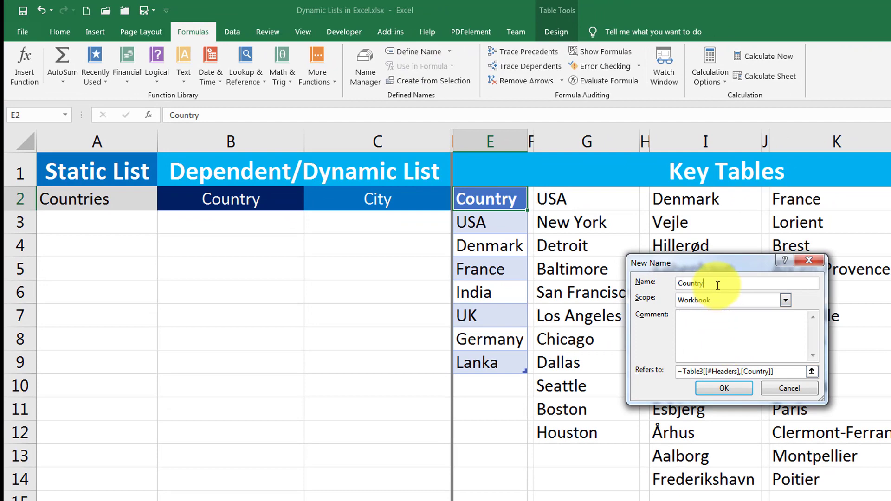
pyautogui.moveTo(718, 286); pyautogui.dragTo(669, 284)
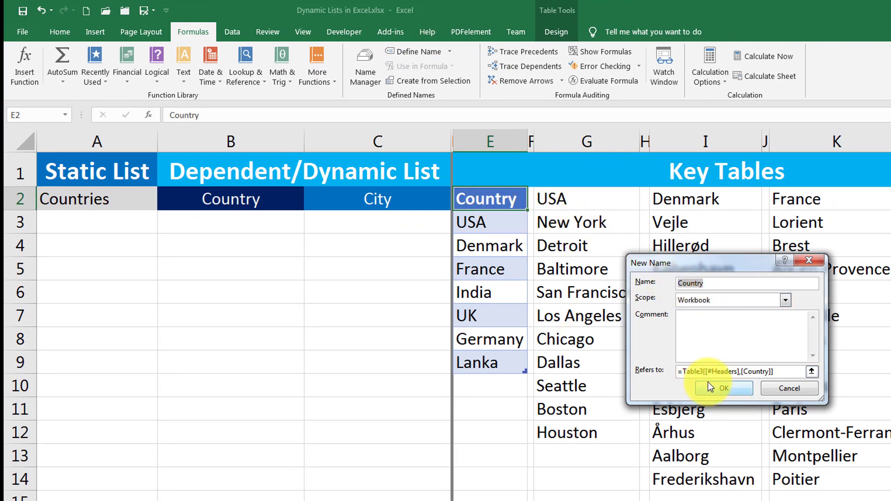
pyautogui.click(669, 369)
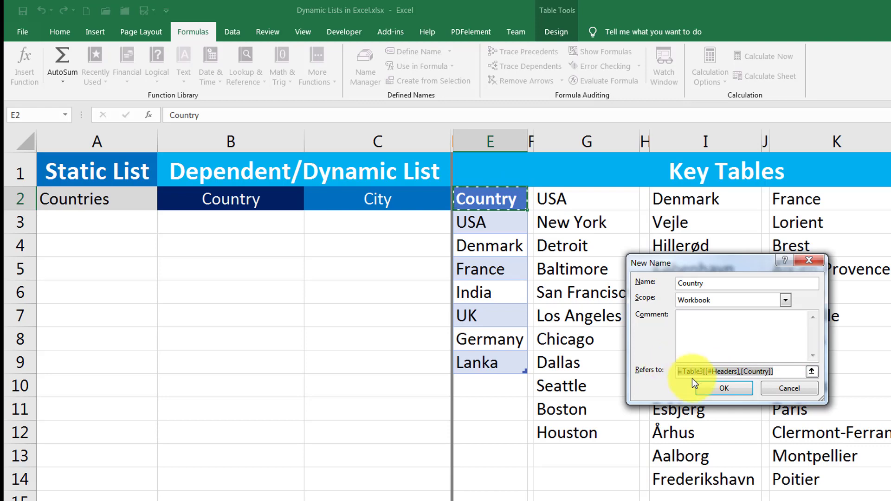
pyautogui.press('BackSpace')
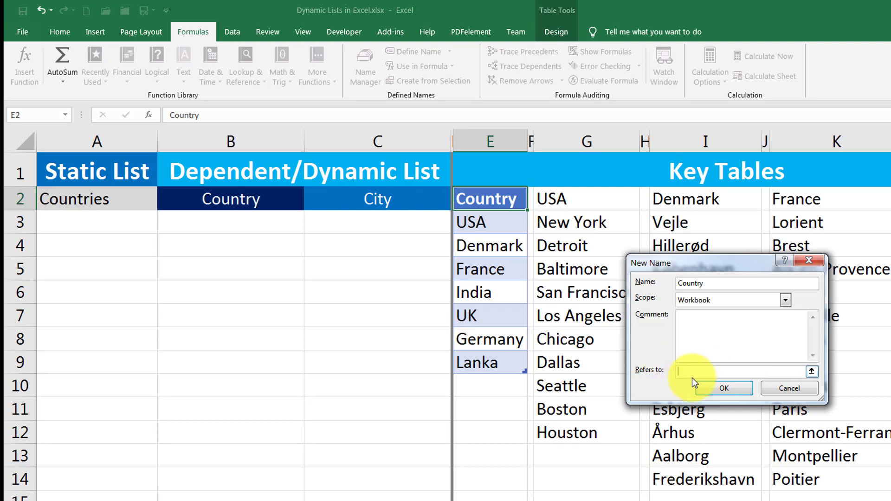
pyautogui.click(812, 372)
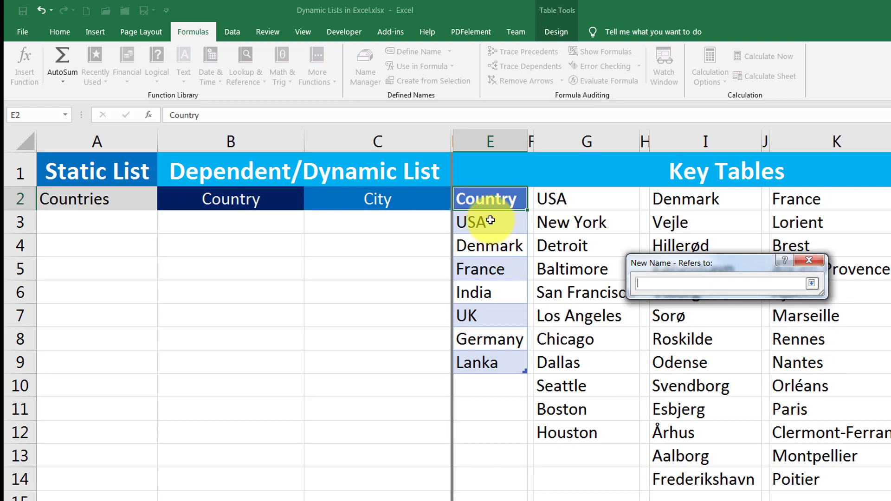
pyautogui.moveTo(490, 220); pyautogui.dragTo(497, 339)
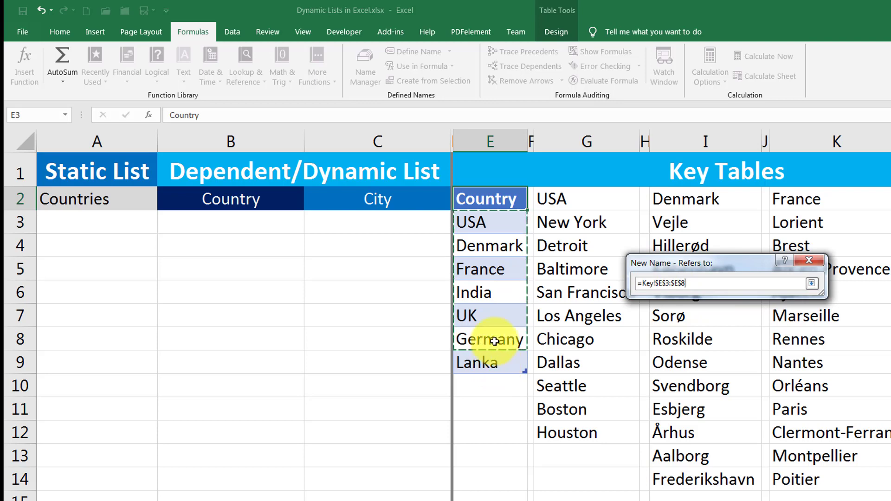
pyautogui.moveTo(499, 223); pyautogui.dragTo(512, 361)
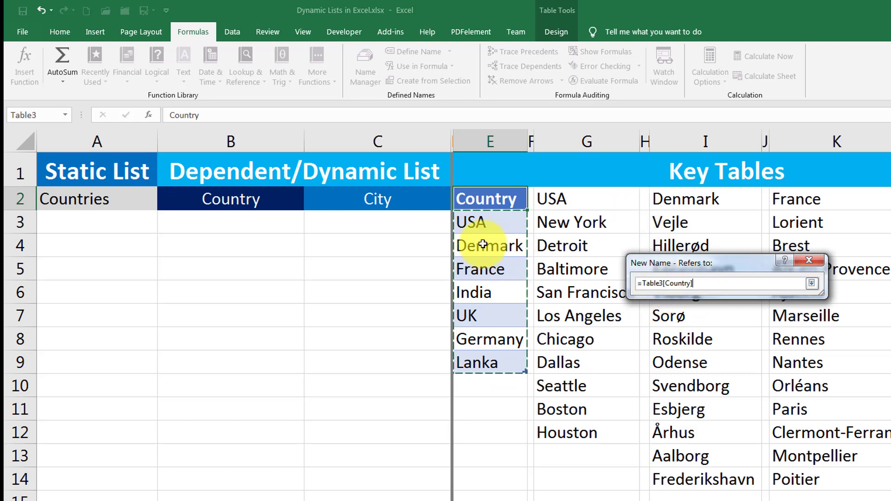
pyautogui.click(666, 284)
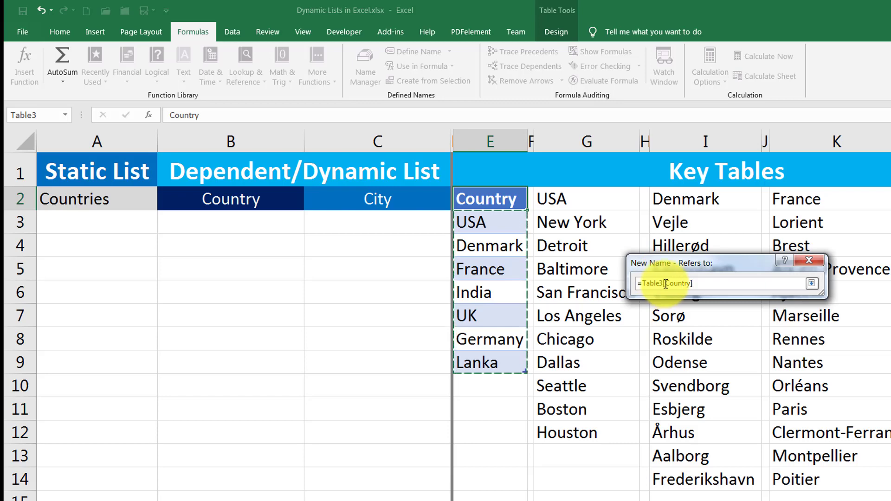
pyautogui.click(812, 284)
pyautogui.click(721, 389)
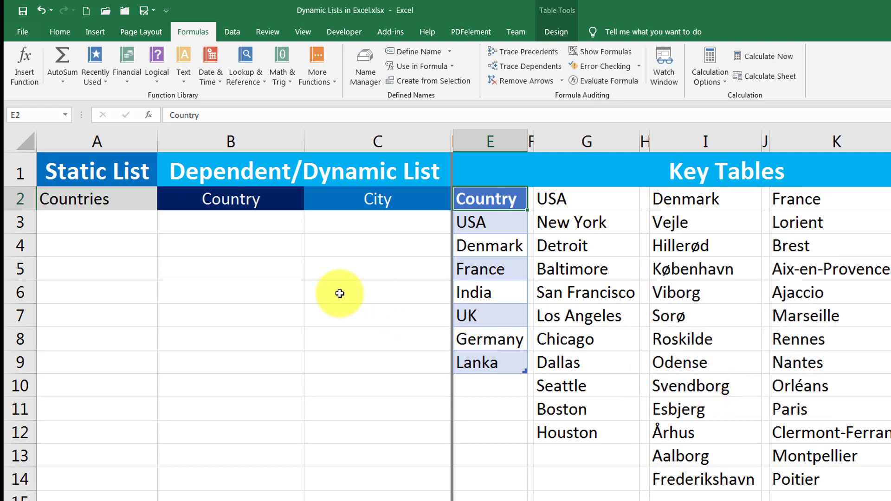
# - Add a list validation to B3 with source =country, then test its dropdown
pyautogui.click(247, 231)
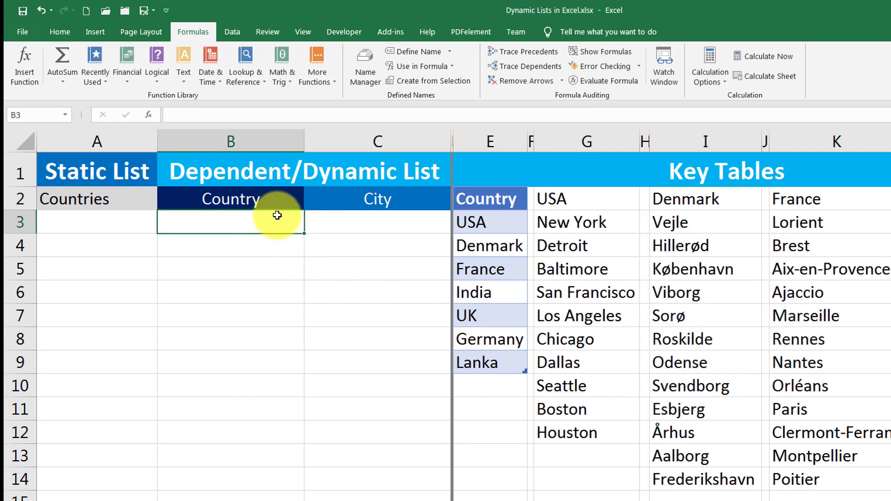
pyautogui.click(239, 33)
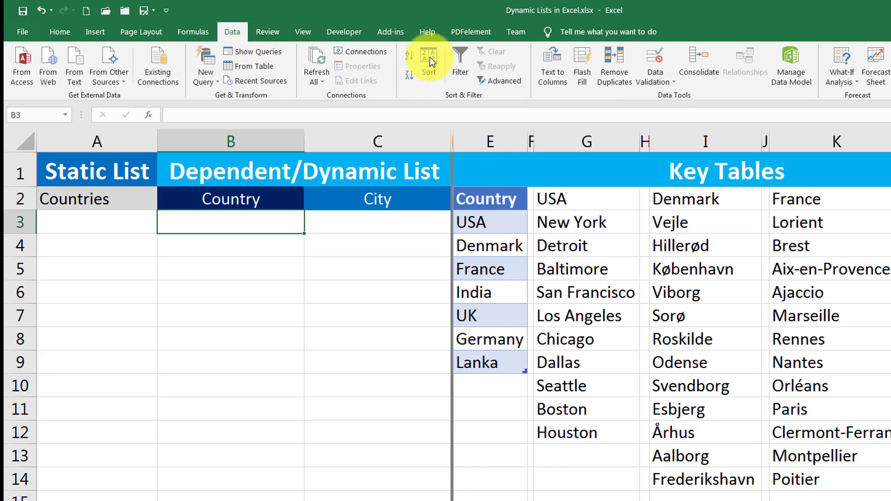
pyautogui.click(650, 55)
pyautogui.click(647, 297)
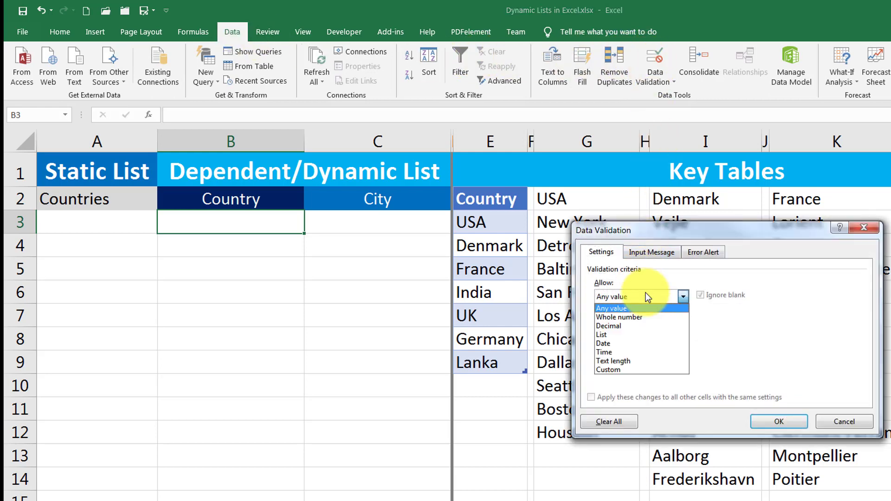
pyautogui.click(637, 339)
pyautogui.write('=country')
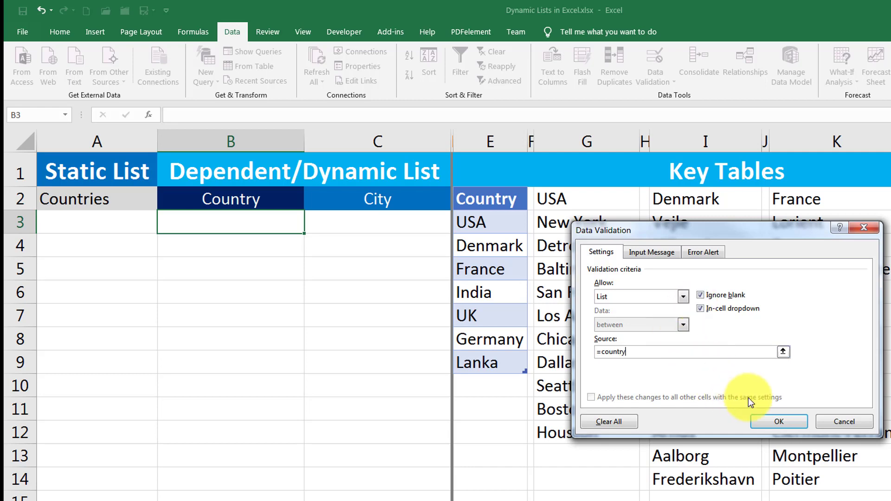
pyautogui.click(781, 420)
pyautogui.click(309, 227)
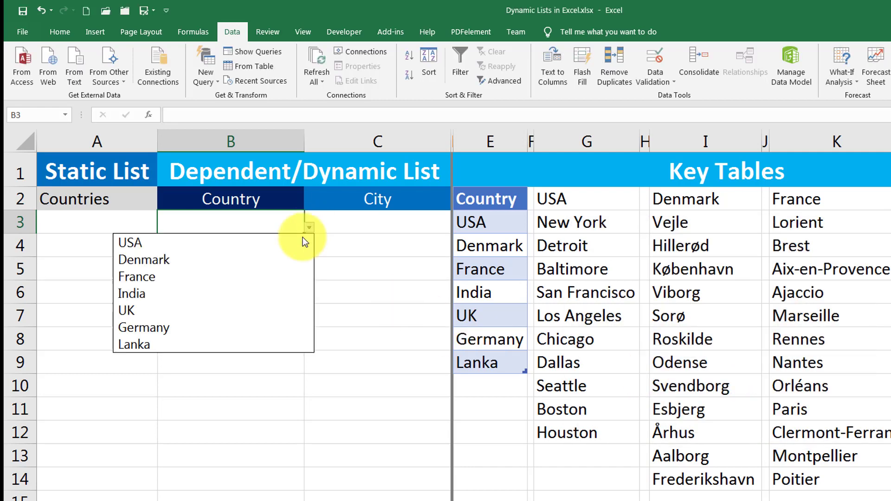
# - Add China below Lanka in the Country table and confirm it appears in B3's dropdown
pyautogui.click(487, 384)
pyautogui.click(487, 392)
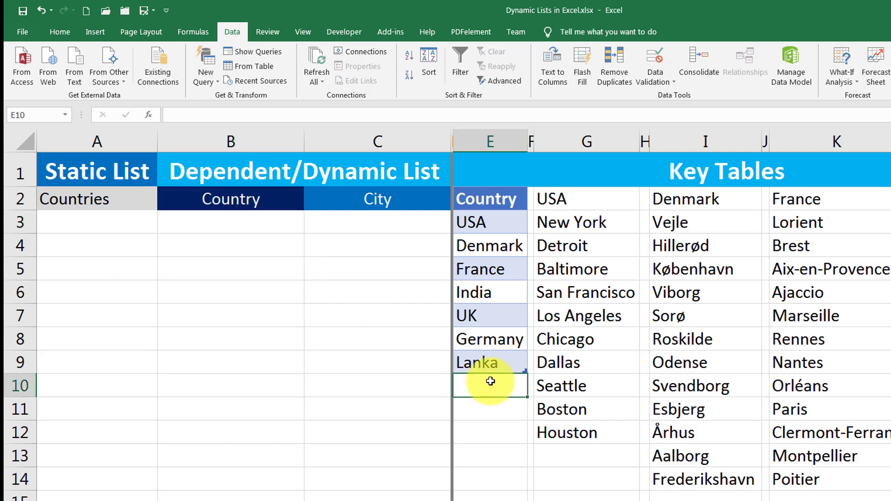
pyautogui.write('China')
pyautogui.press('Return')
pyautogui.click(297, 228)
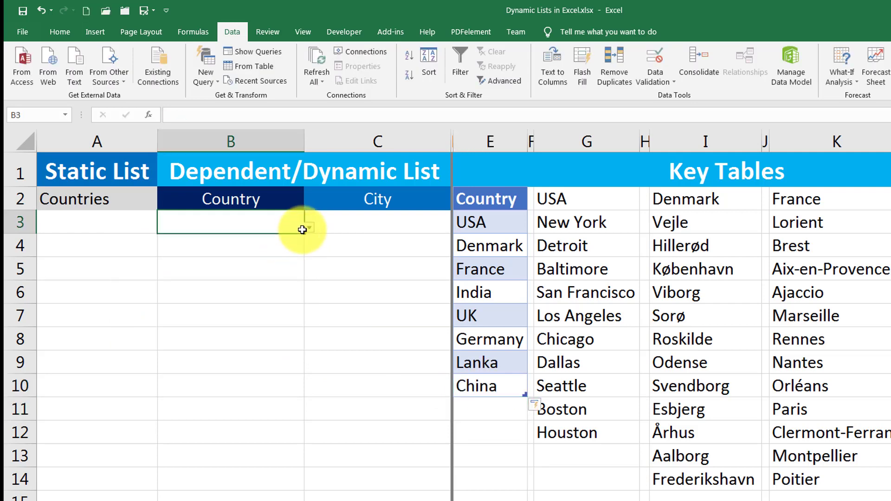
pyautogui.click(309, 228)
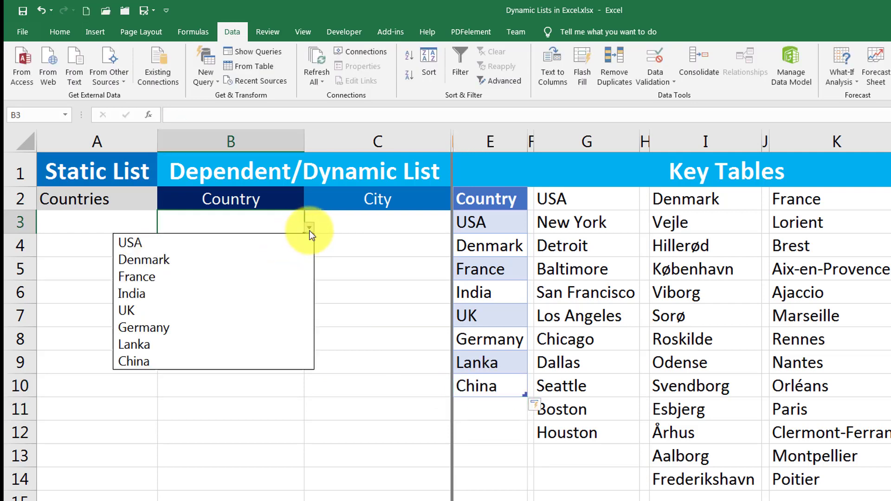
pyautogui.click(474, 379)
# - Delete Lanka's table row and verify B3's dropdown no longer lists Lanka
pyautogui.click(480, 365)
pyautogui.rightClick(481, 365)
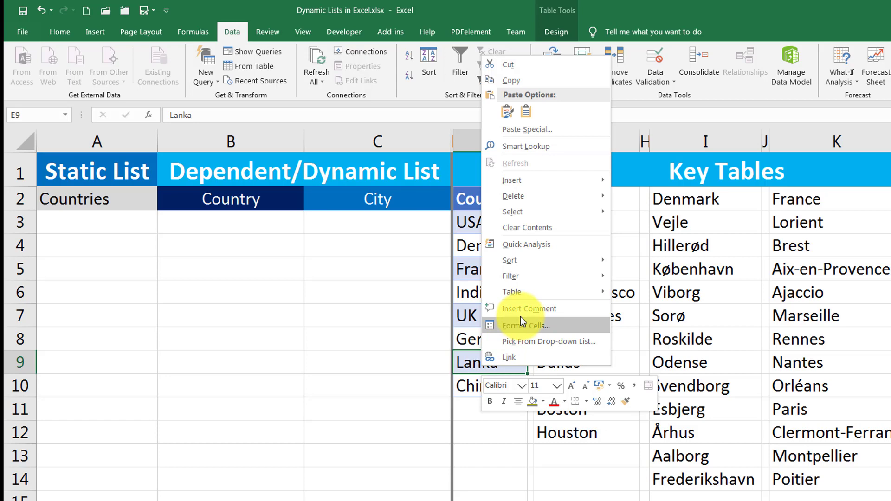
pyautogui.click(479, 367)
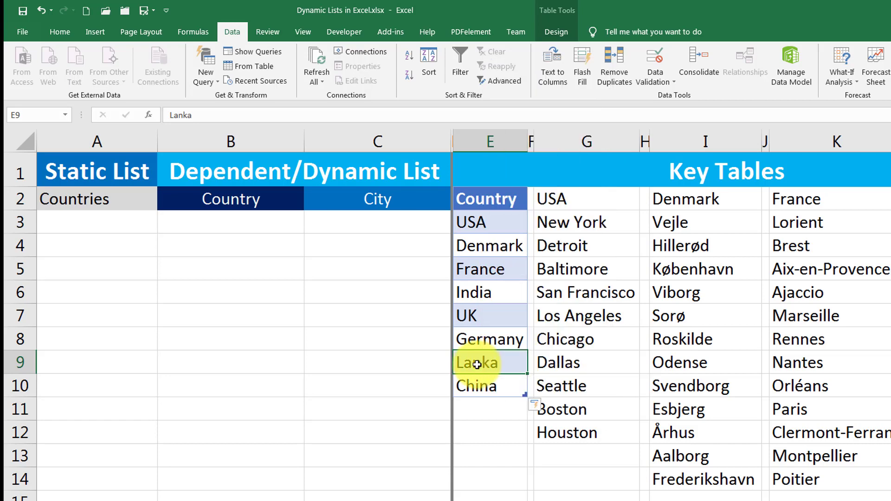
pyautogui.rightClick(477, 364)
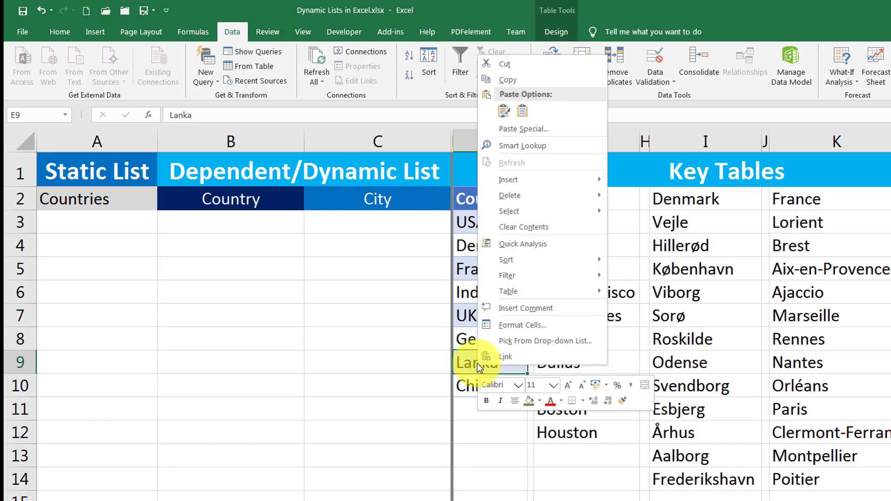
pyautogui.moveTo(568, 200)
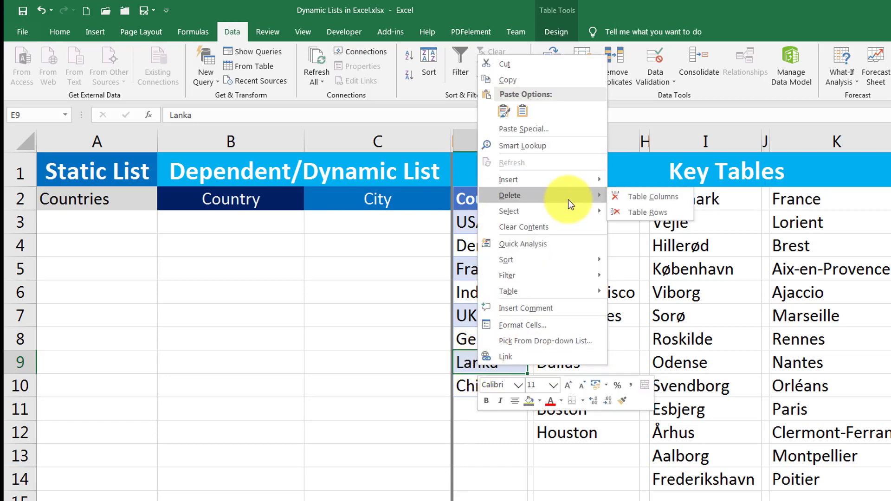
pyautogui.click(653, 212)
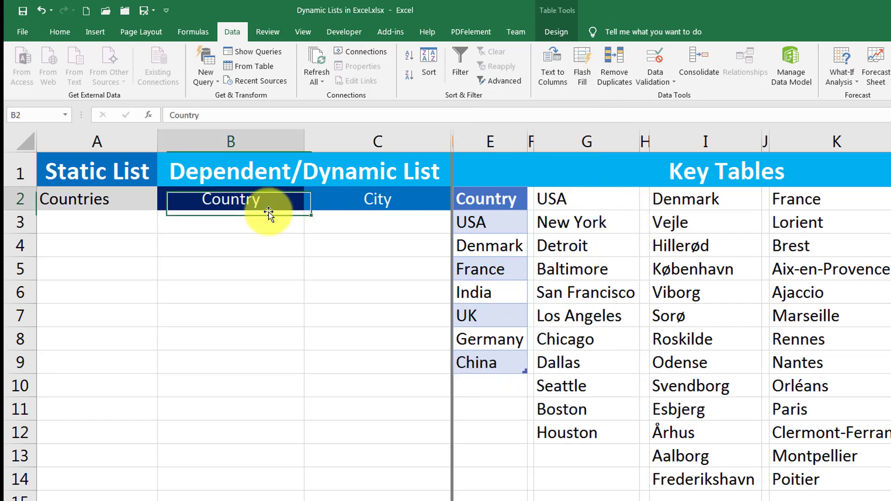
pyautogui.click(270, 218)
pyautogui.click(309, 227)
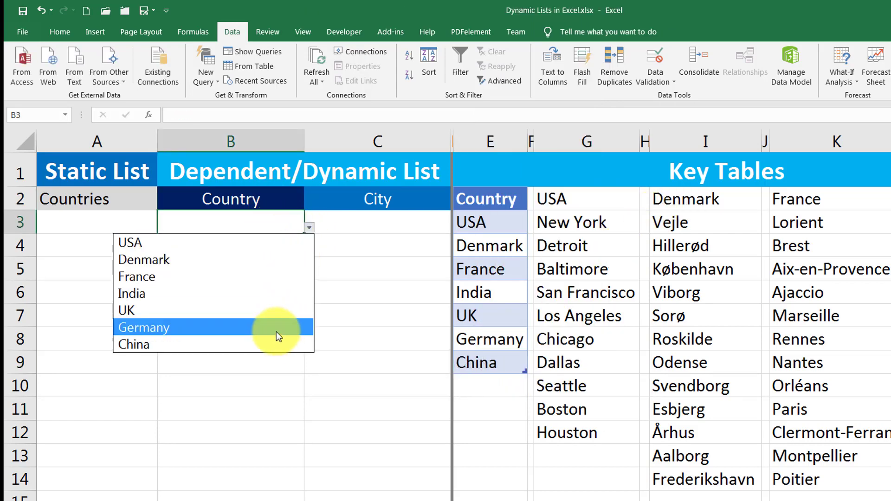
pyautogui.click(478, 354)
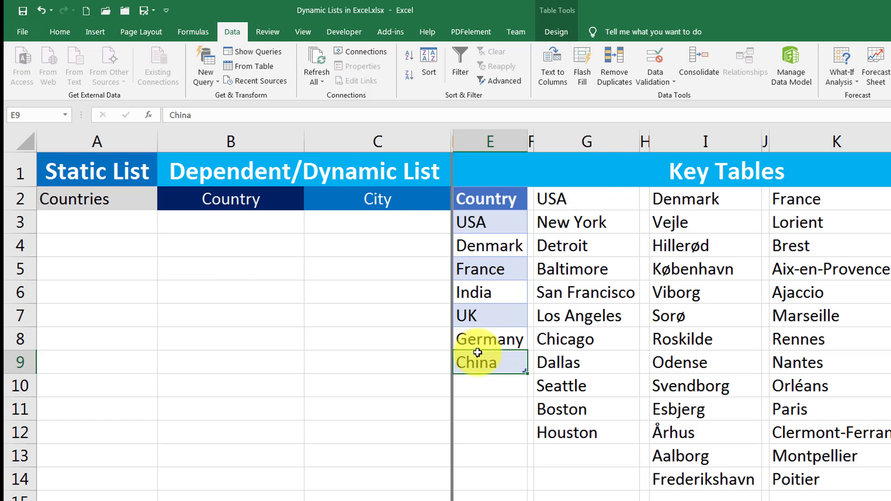
# - Pick USA in B3's dropdown and highlight the USA cities in column G
pyautogui.click(288, 227)
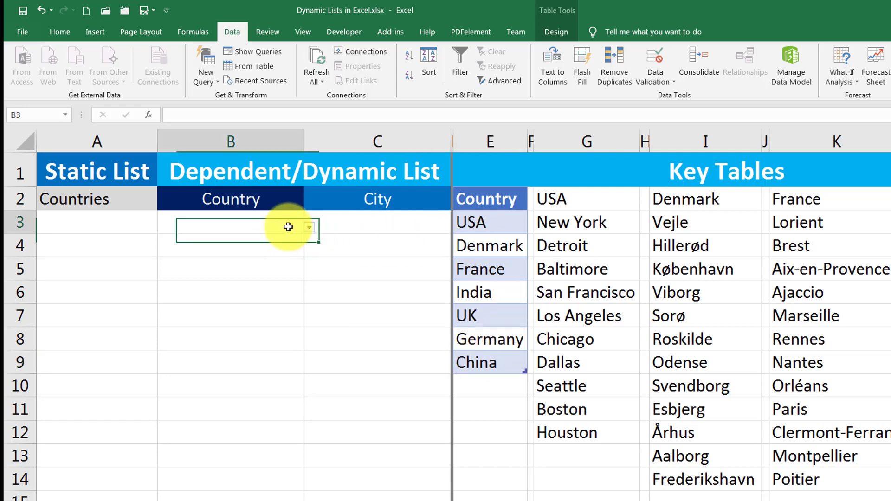
pyautogui.click(309, 227)
pyautogui.click(269, 243)
pyautogui.click(360, 223)
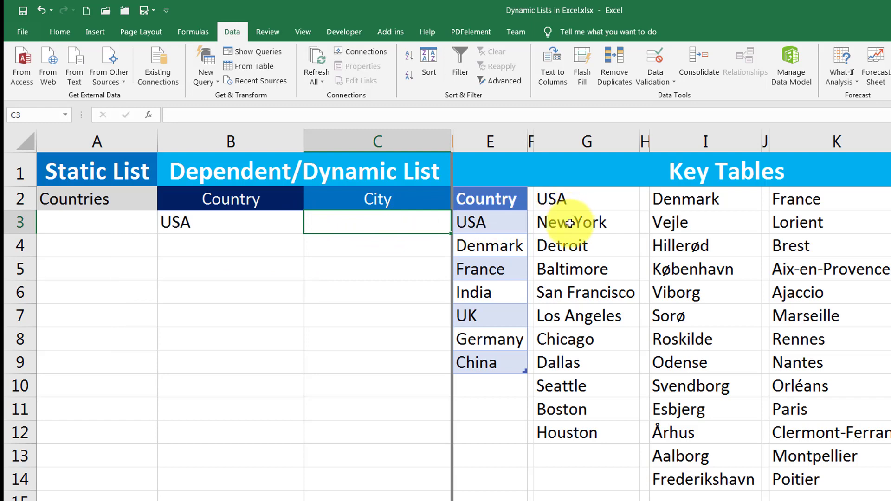
pyautogui.moveTo(566, 222); pyautogui.dragTo(577, 456)
# - Switch B3 to France and highlight the French cities in column K
pyautogui.click(406, 225)
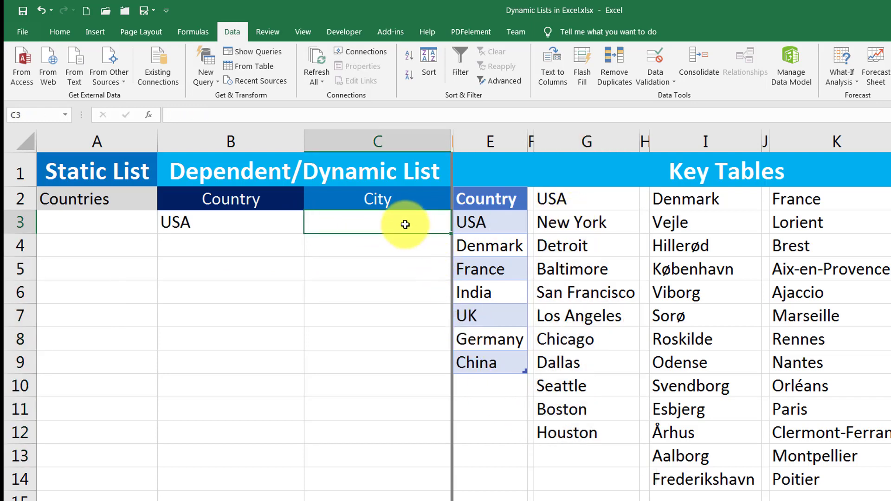
pyautogui.click(297, 225)
pyautogui.click(309, 227)
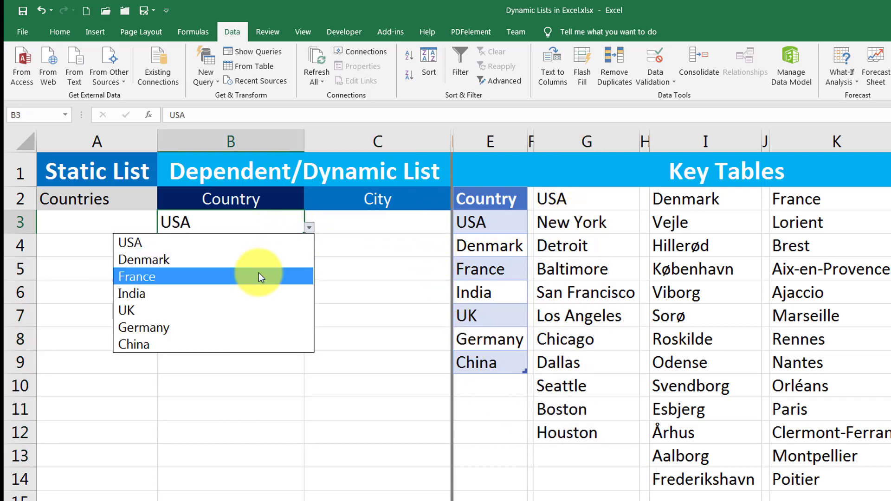
pyautogui.click(259, 277)
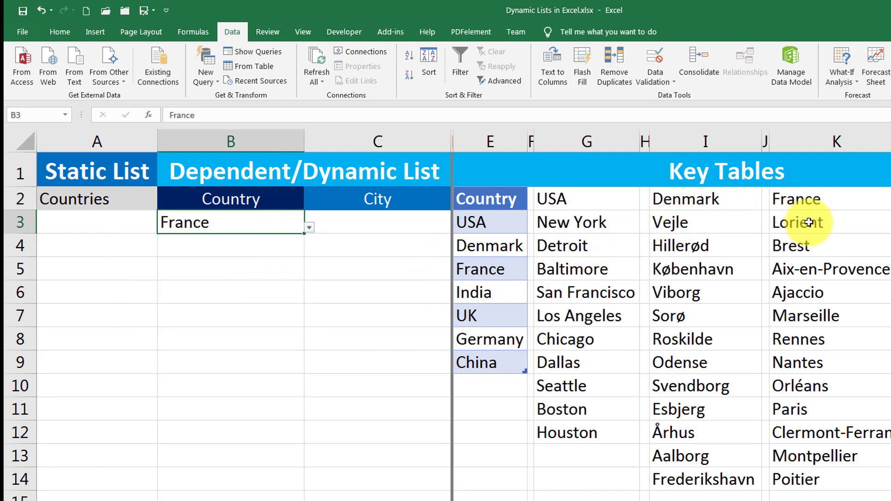
pyautogui.moveTo(789, 224); pyautogui.dragTo(836, 477)
pyautogui.click(379, 219)
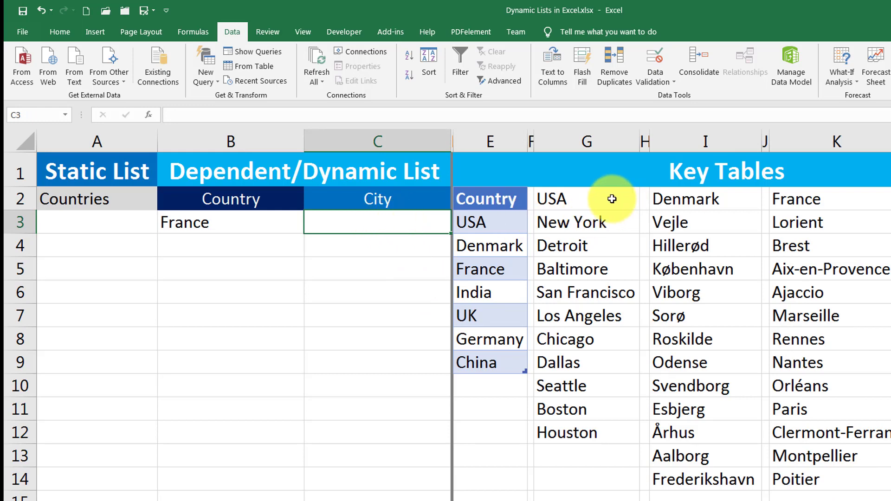
# - Format G2:G12 as a medium blue table with headers and turn off its filter buttons
pyautogui.moveTo(610, 193); pyautogui.dragTo(613, 430)
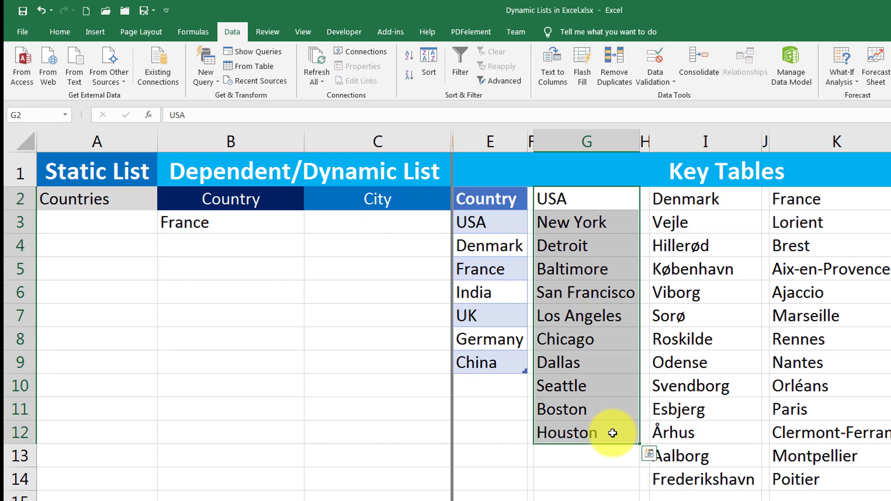
pyautogui.click(60, 31)
pyautogui.click(581, 73)
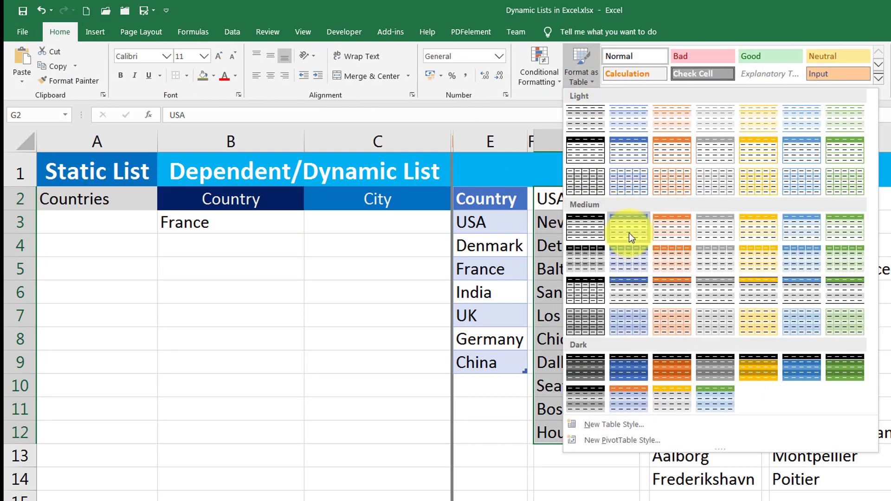
pyautogui.click(628, 233)
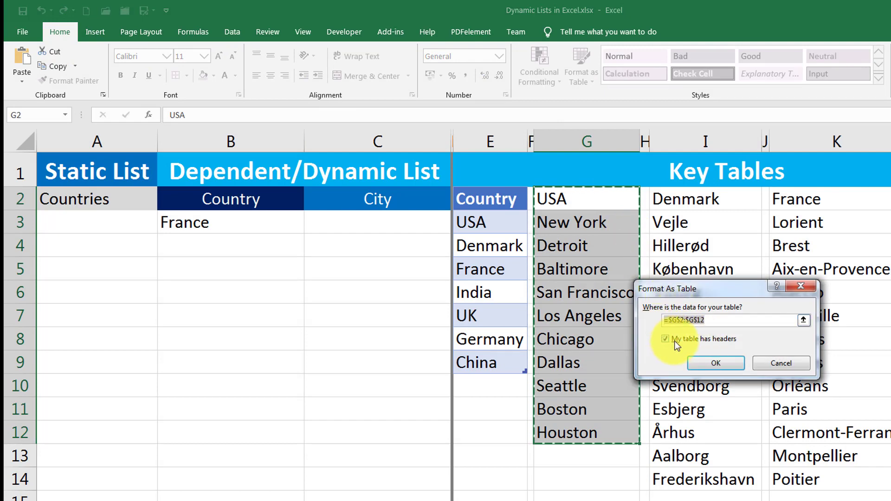
pyautogui.click(718, 365)
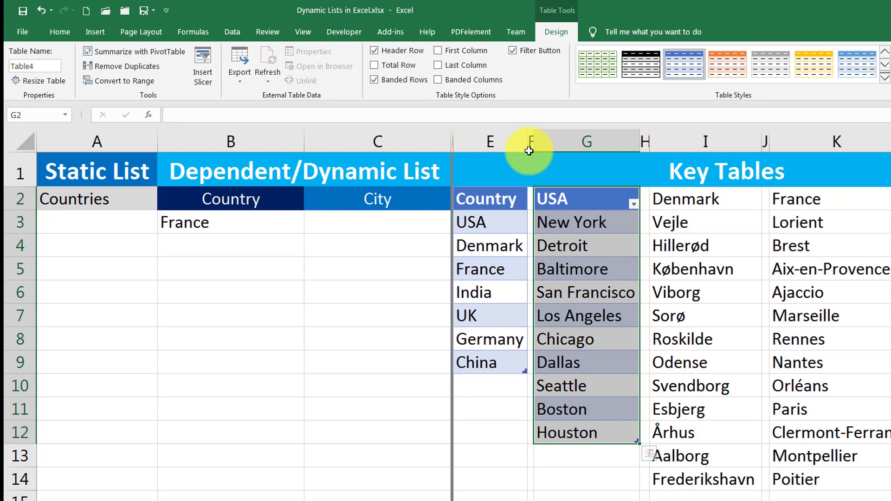
pyautogui.click(246, 32)
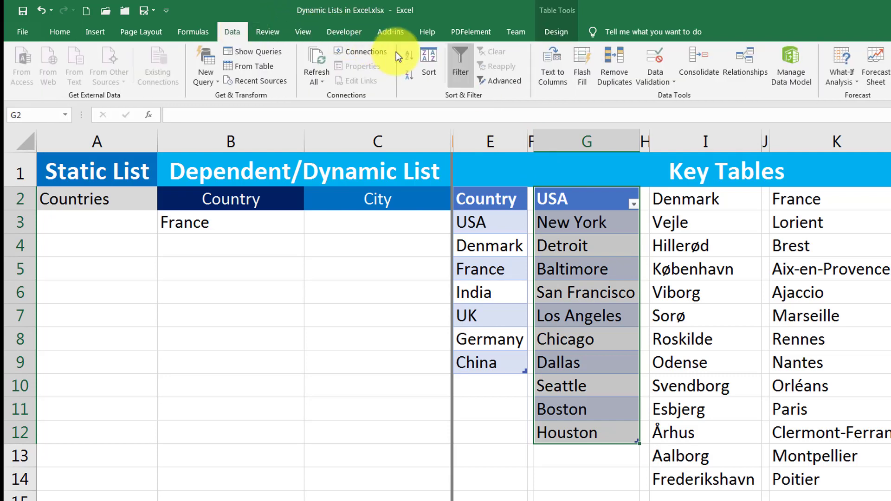
pyautogui.click(459, 60)
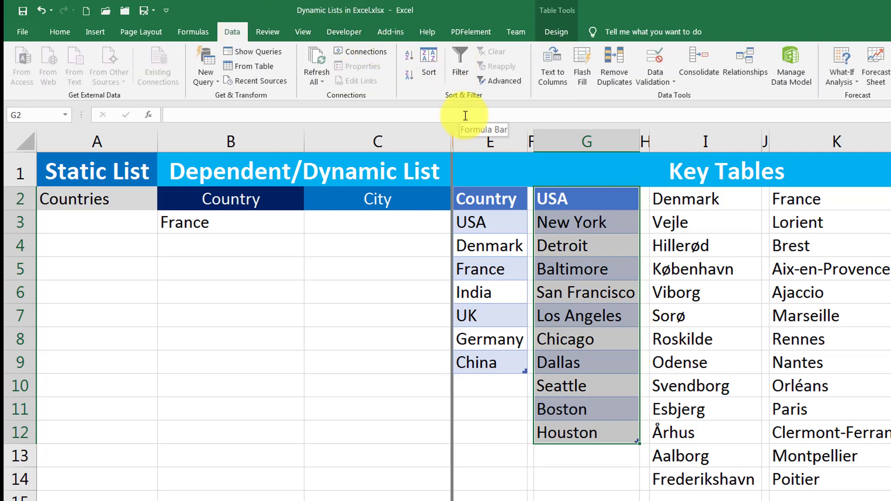
pyautogui.click(588, 205)
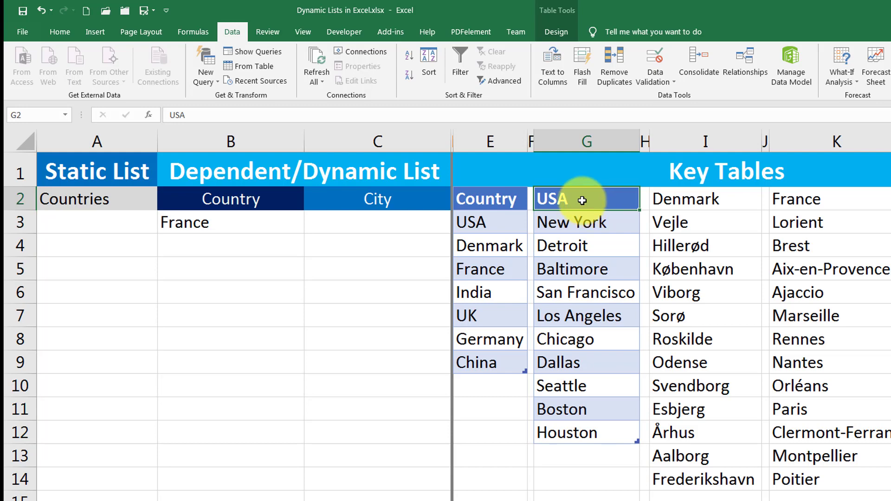
# - Define the name USA as =Table4[USA], covering the cities New York through Houston
pyautogui.click(202, 33)
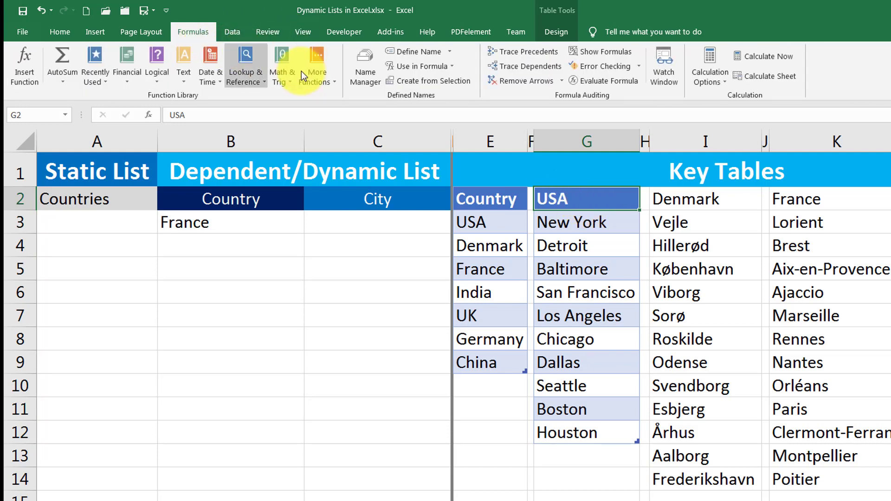
pyautogui.click(411, 51)
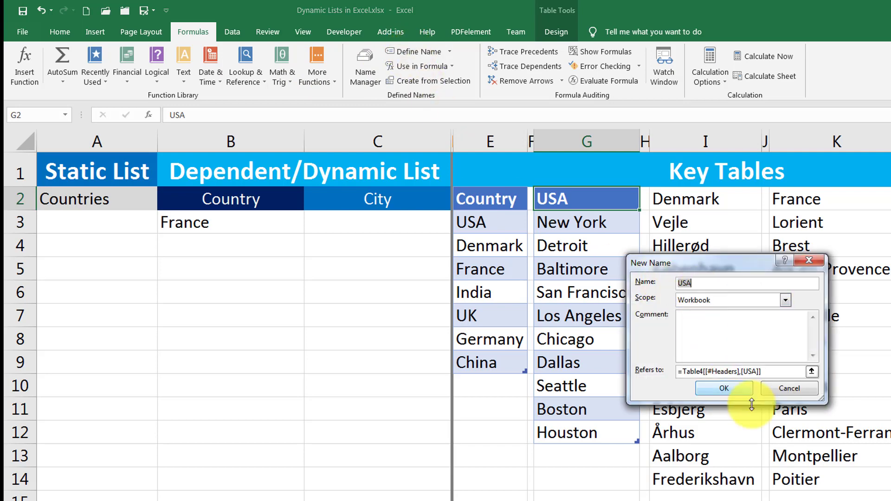
pyautogui.click(680, 371)
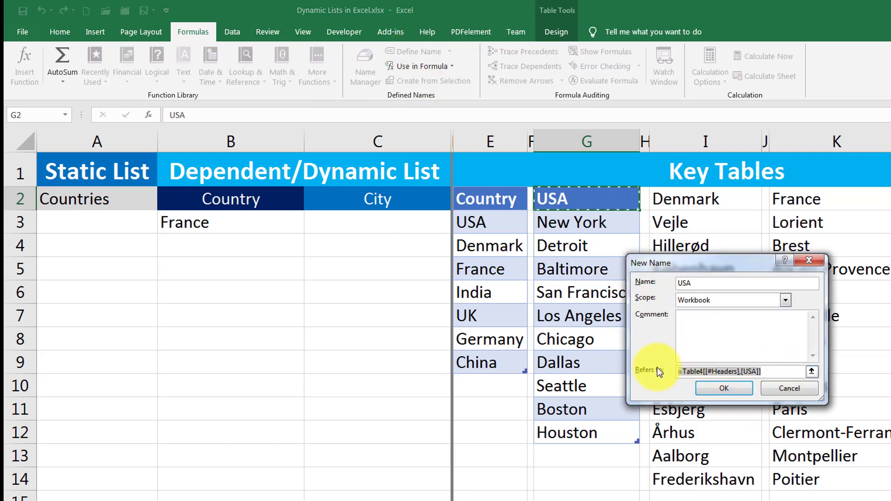
pyautogui.hotkey('ctrl', 'a')
pyautogui.press('Delete')
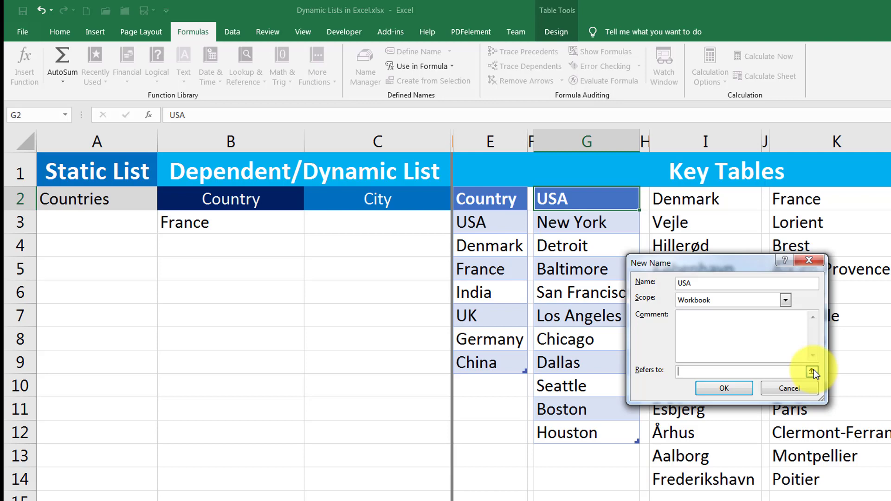
pyautogui.click(812, 372)
pyautogui.moveTo(592, 222); pyautogui.dragTo(587, 432)
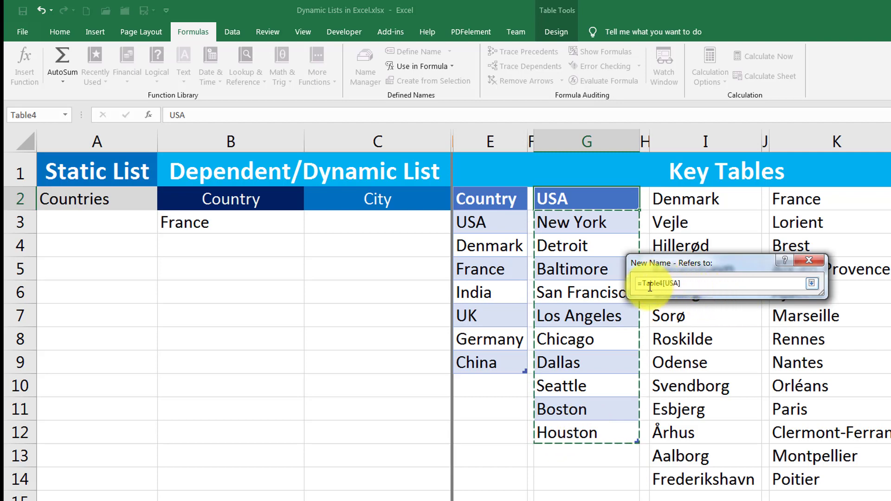
pyautogui.click(702, 290)
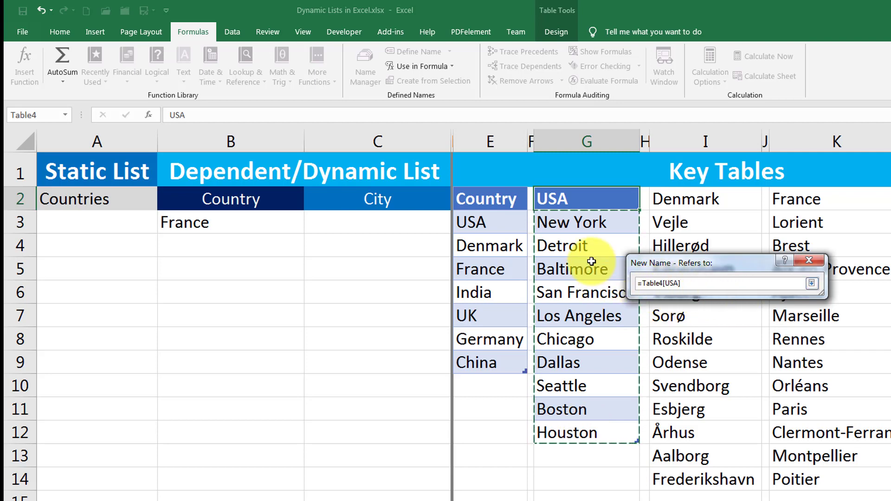
pyautogui.moveTo(592, 225); pyautogui.dragTo(575, 376)
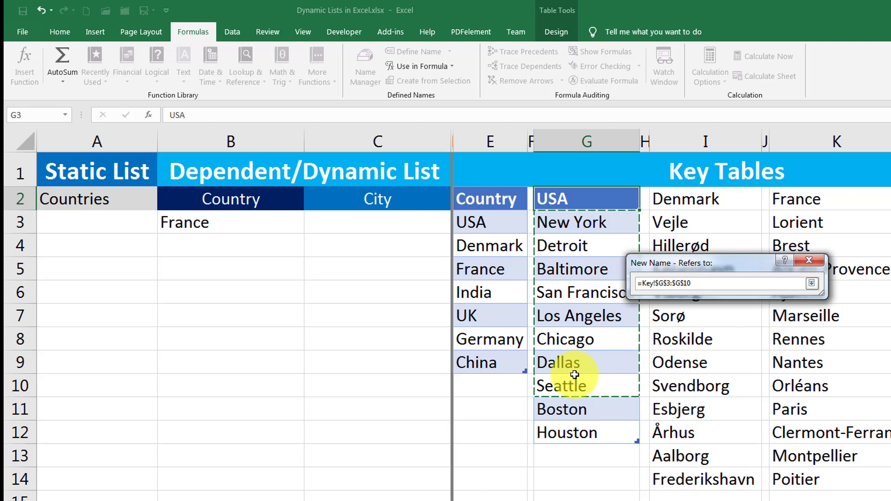
pyautogui.moveTo(587, 223); pyautogui.dragTo(582, 431)
pyautogui.click(812, 283)
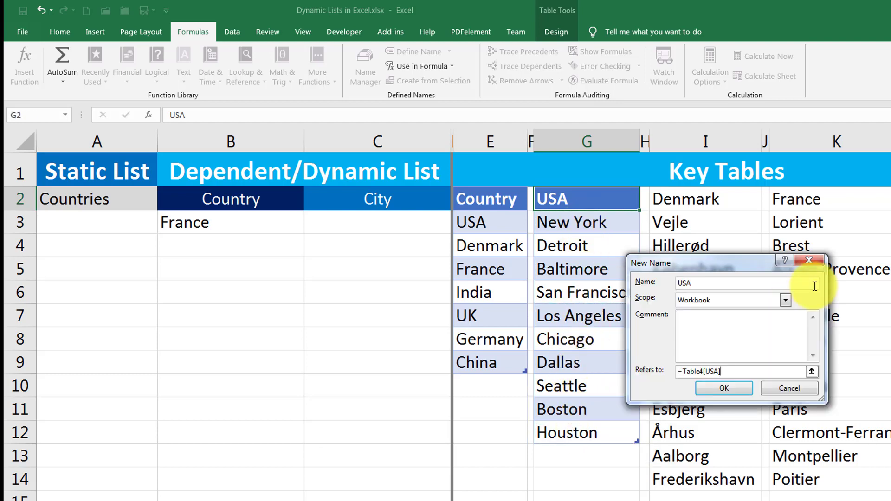
pyautogui.click(726, 388)
# - Add a list validation to C3 with source =INDIRECT(B3), accepting the error warning
pyautogui.click(341, 225)
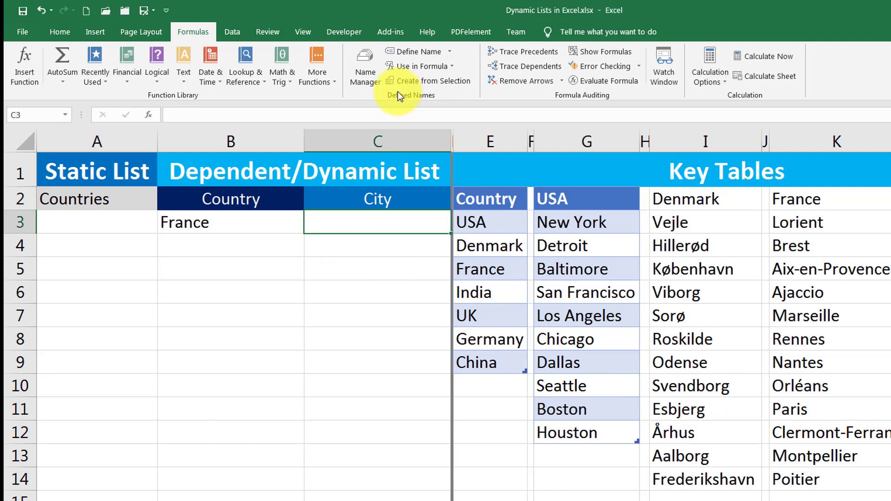
pyautogui.click(240, 29)
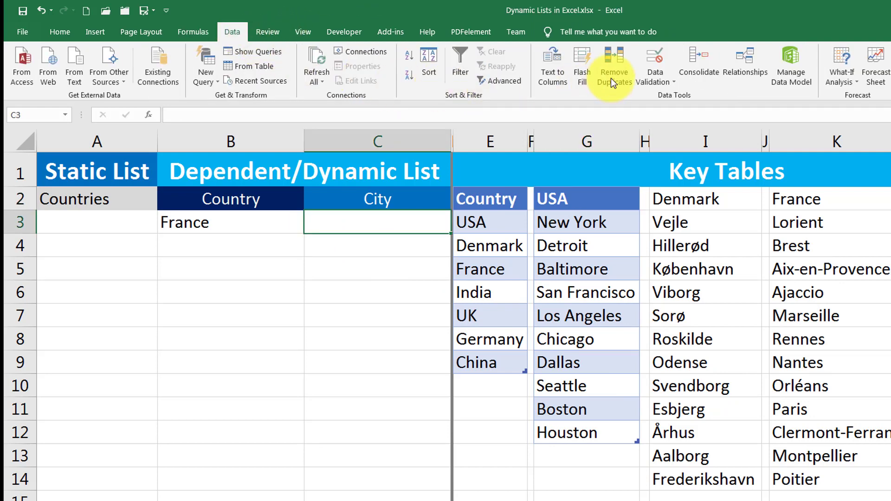
pyautogui.click(647, 54)
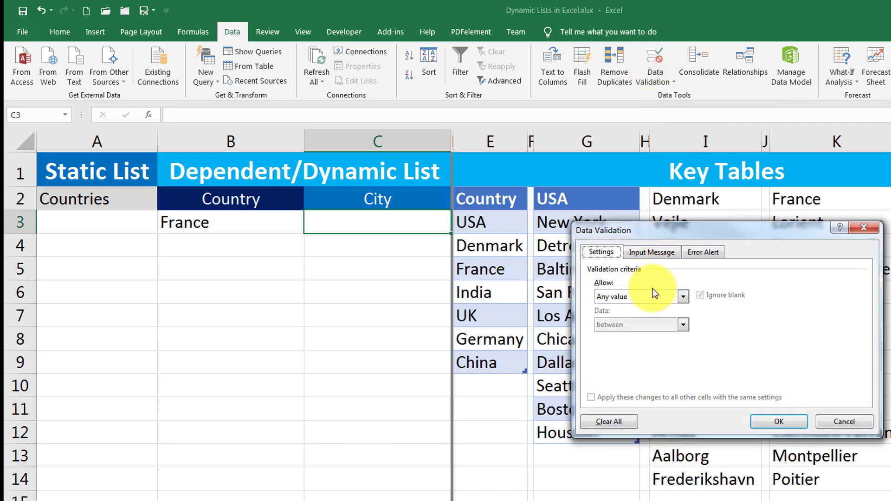
pyautogui.click(648, 296)
pyautogui.click(633, 338)
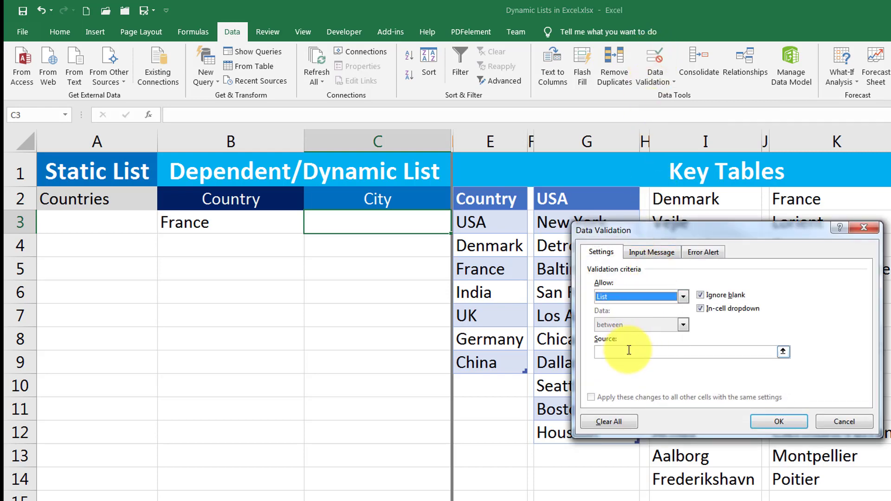
pyautogui.click(629, 351)
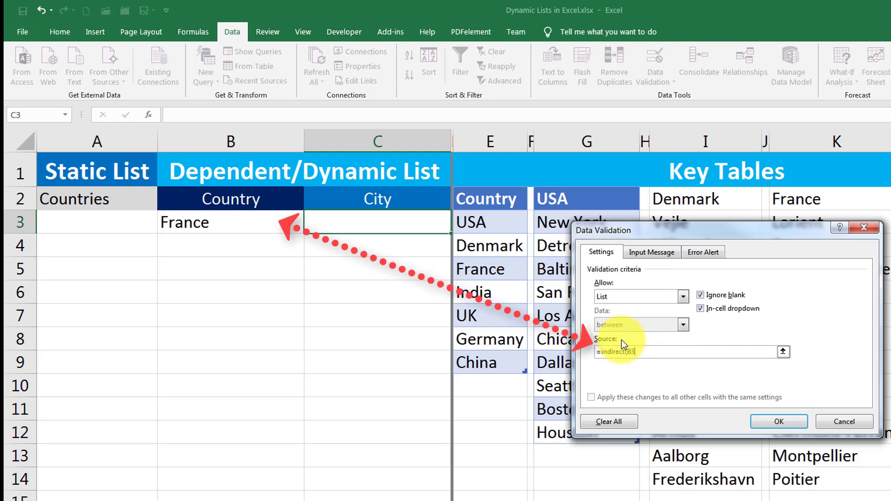
pyautogui.write('=indirect(B3')
pyautogui.click(779, 419)
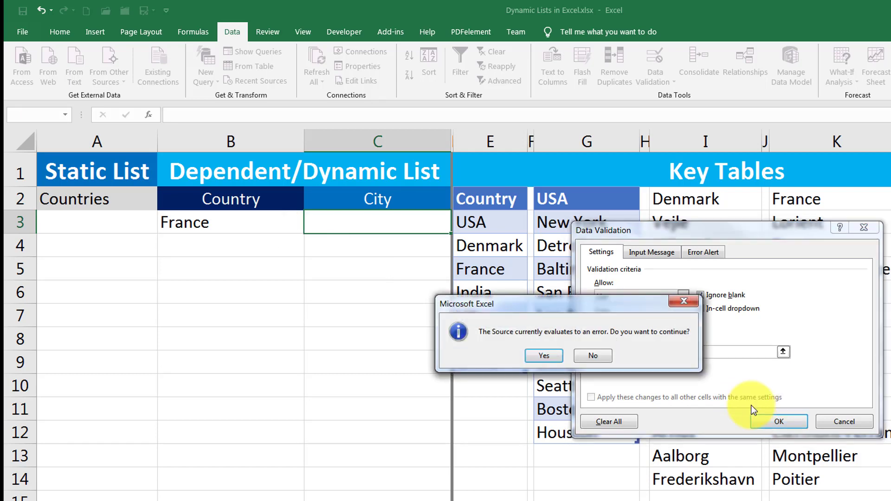
pyautogui.click(550, 361)
# - Choose USA as the country in cell B3
pyautogui.click(294, 225)
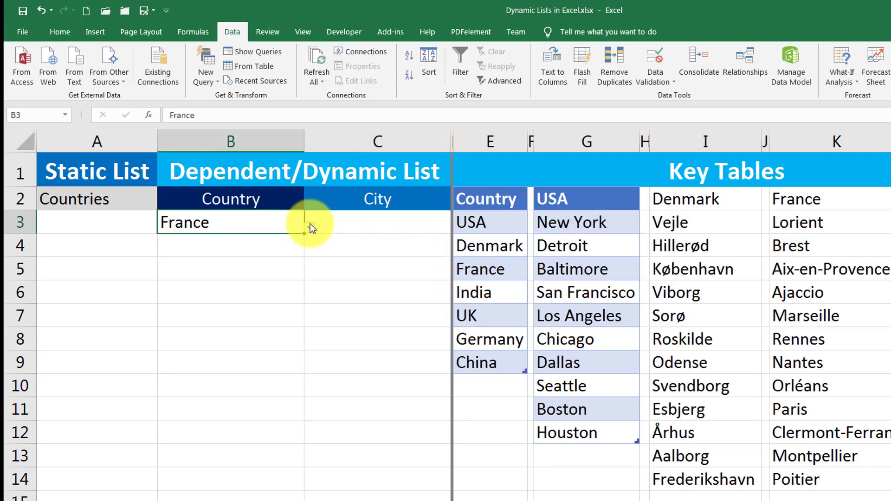
pyautogui.click(425, 229)
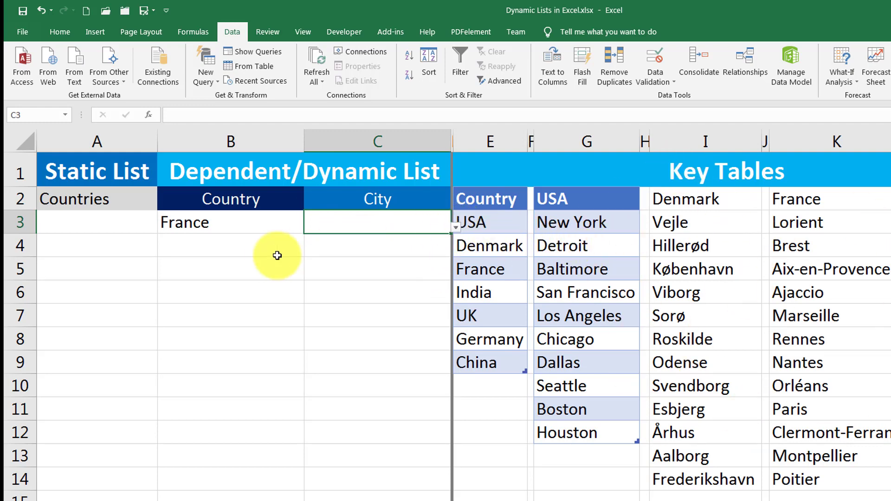
pyautogui.click(279, 224)
pyautogui.click(308, 230)
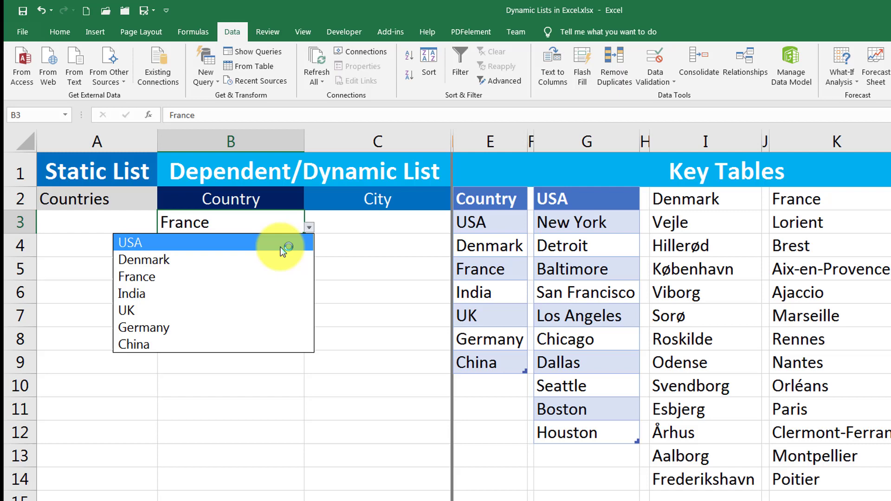
pyautogui.click(279, 243)
# - Check that C3's city dropdown now lists the USA cities, starting with New York
pyautogui.click(441, 222)
pyautogui.click(453, 227)
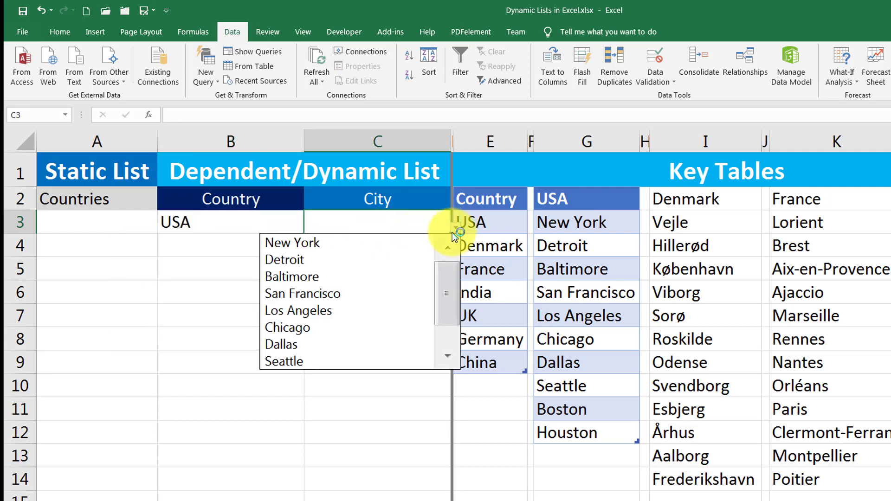
pyautogui.moveTo(448, 288); pyautogui.dragTo(453, 267)
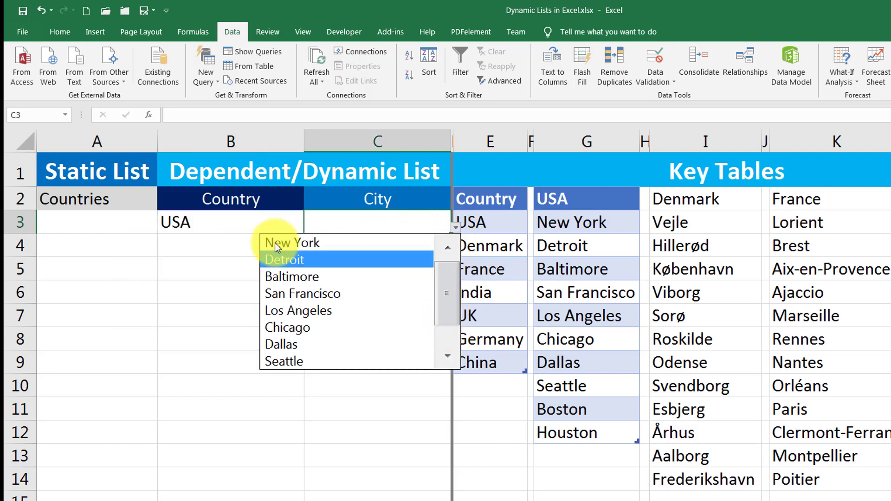
pyautogui.click(219, 223)
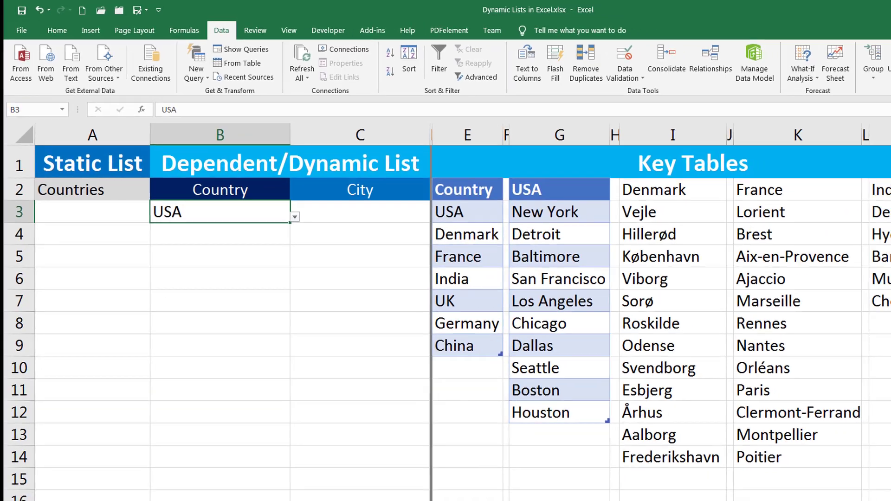
# - Format the India list M2:M7 as a light-style table and switch off its header filter
pyautogui.moveTo(819, 172); pyautogui.dragTo(820, 269)
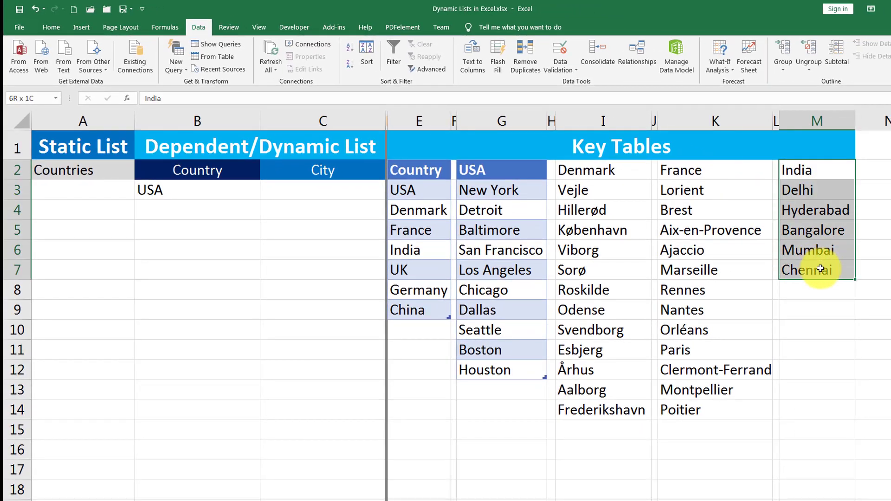
pyautogui.click(51, 26)
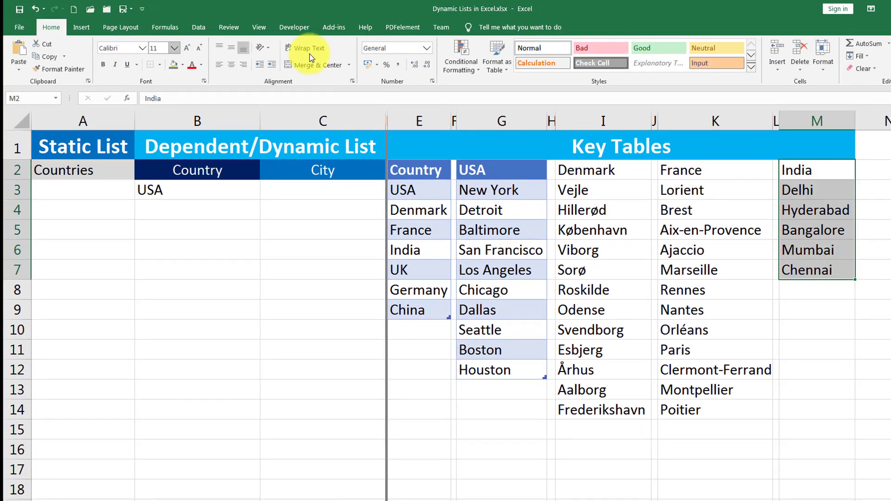
pyautogui.click(497, 55)
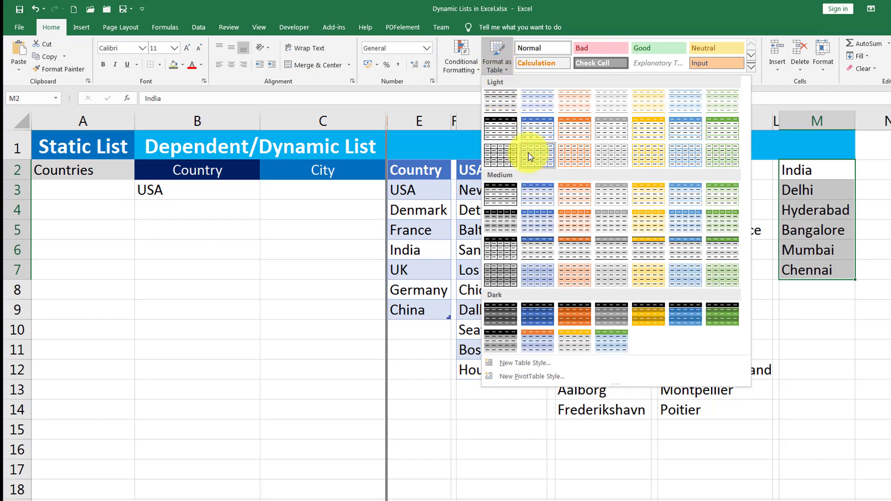
pyautogui.click(537, 139)
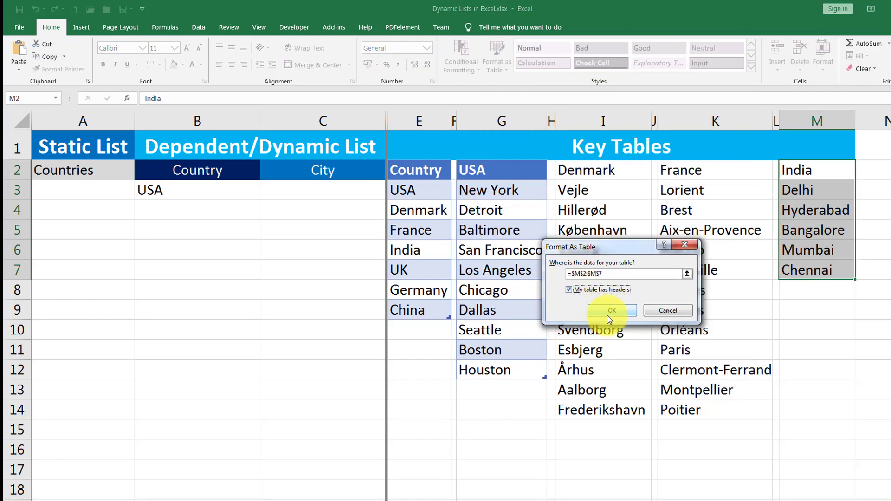
pyautogui.click(611, 311)
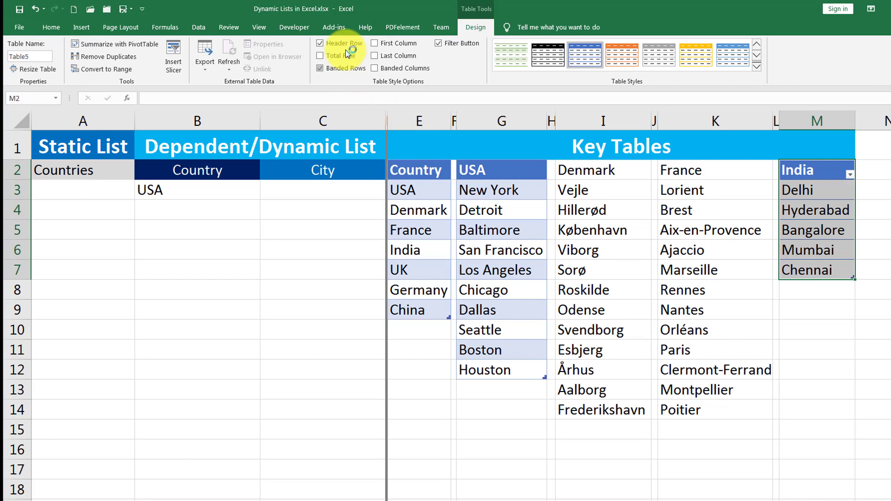
pyautogui.click(200, 30)
pyautogui.click(392, 55)
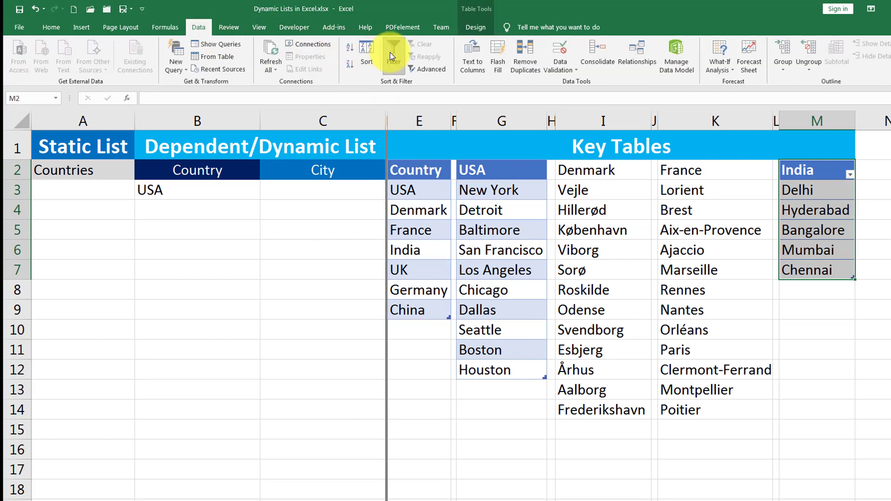
# - Define the name India referring to =Table5[India], the cities Delhi to Chennai in M3:M7
pyautogui.click(235, 193)
pyautogui.click(827, 170)
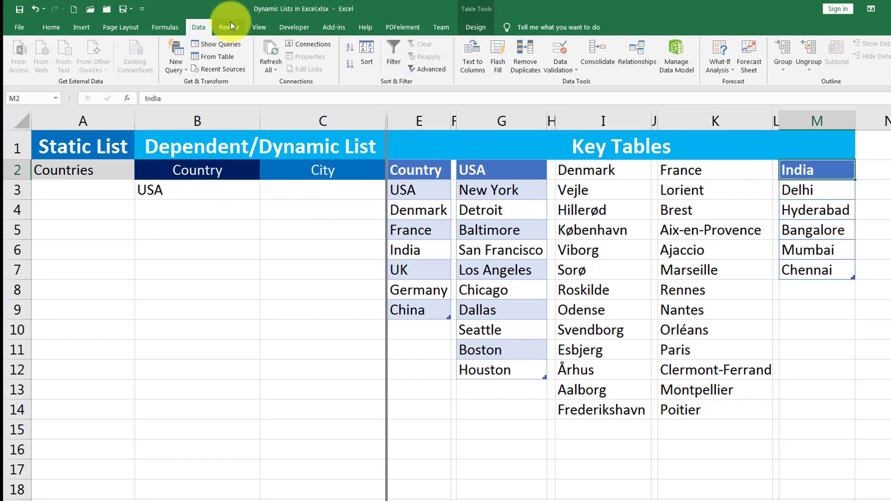
pyautogui.click(164, 27)
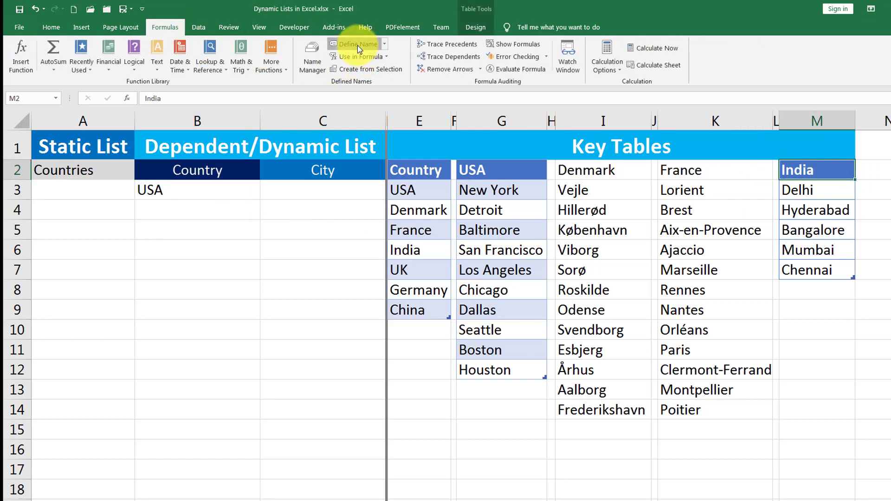
pyautogui.click(357, 46)
pyautogui.moveTo(671, 316); pyautogui.dragTo(555, 314)
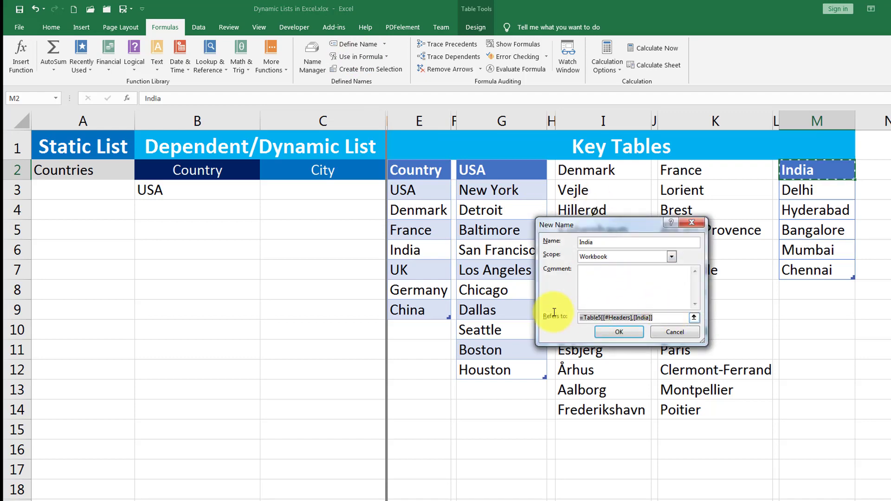
pyautogui.press('BackSpace')
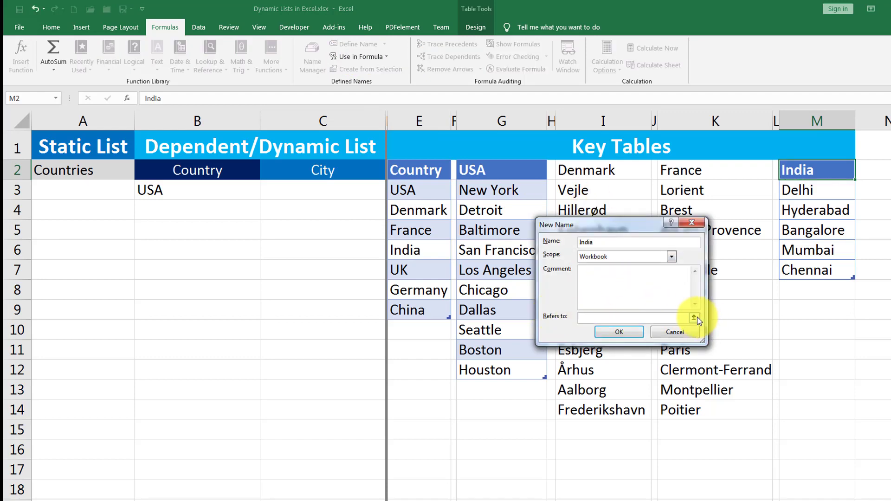
pyautogui.click(695, 318)
pyautogui.moveTo(801, 201); pyautogui.dragTo(816, 269)
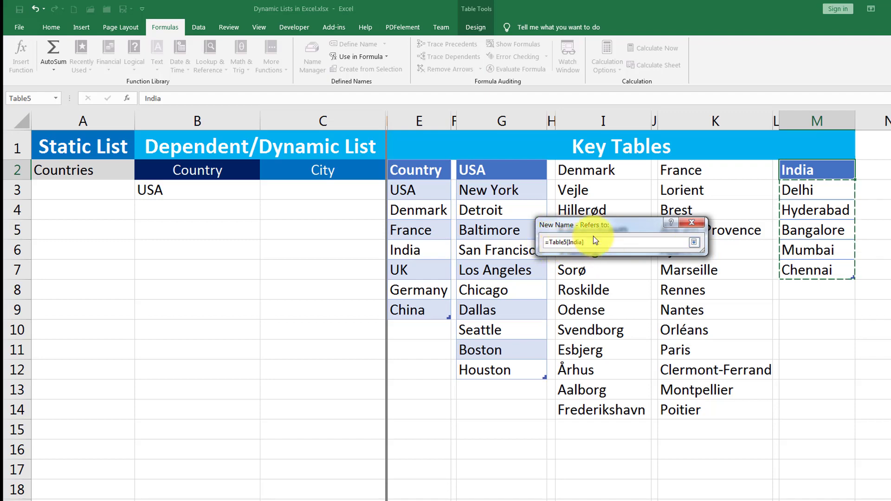
pyautogui.click(695, 243)
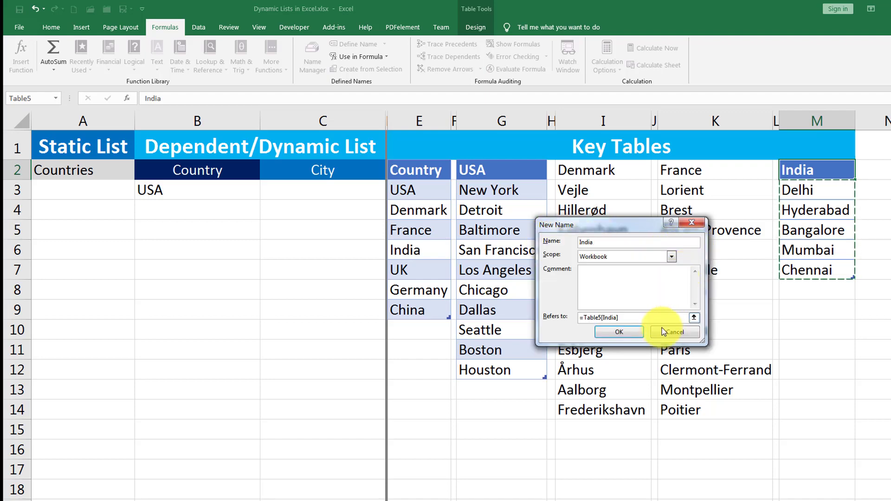
pyautogui.click(622, 333)
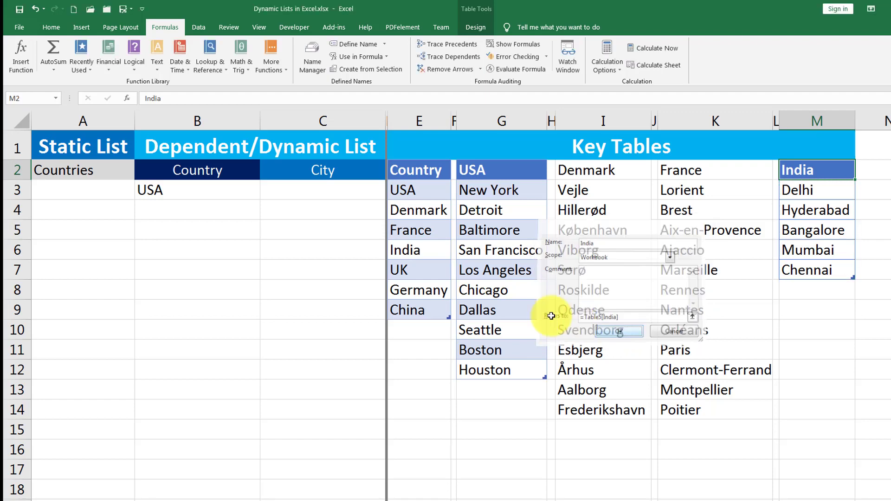
pyautogui.click(234, 196)
pyautogui.click(266, 196)
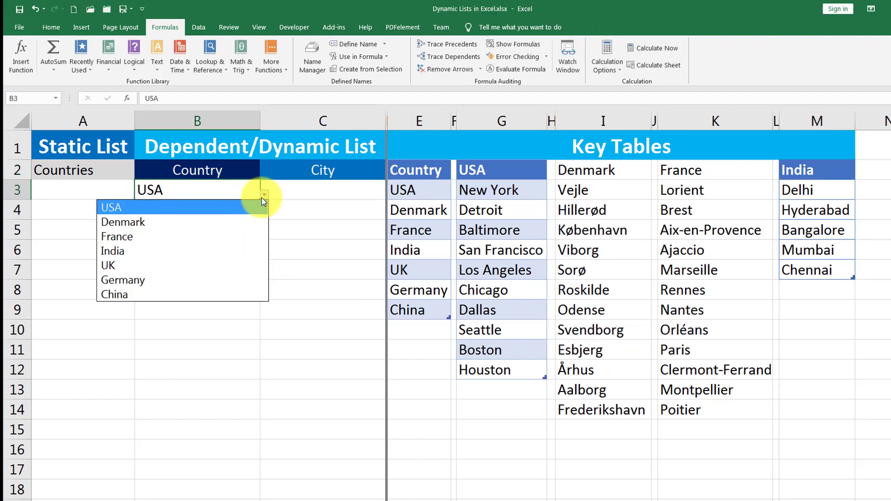
pyautogui.click(229, 251)
pyautogui.click(357, 191)
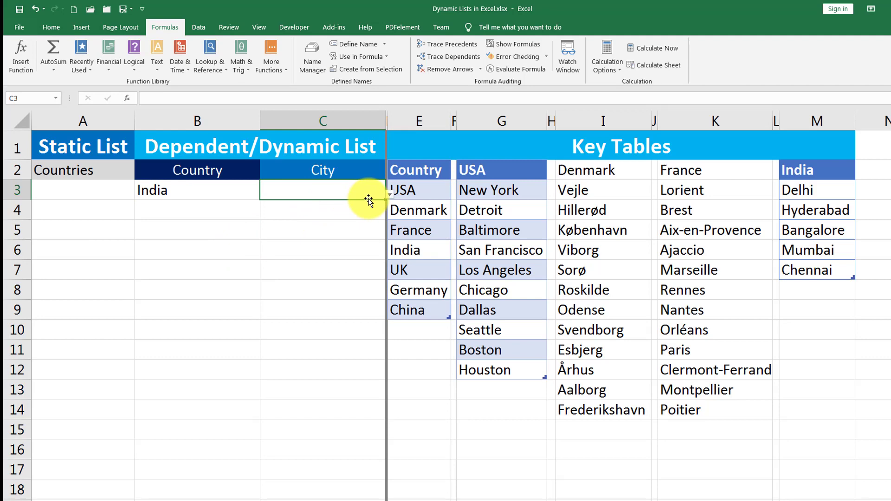
pyautogui.click(389, 194)
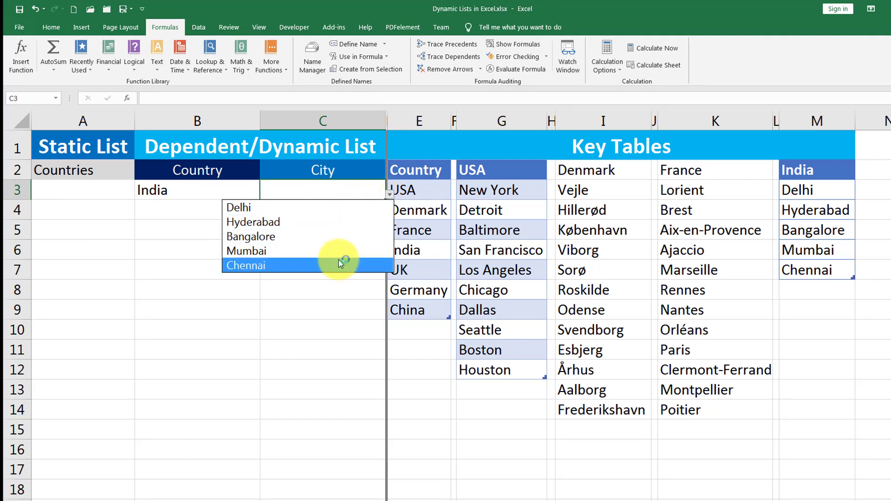
pyautogui.click(339, 194)
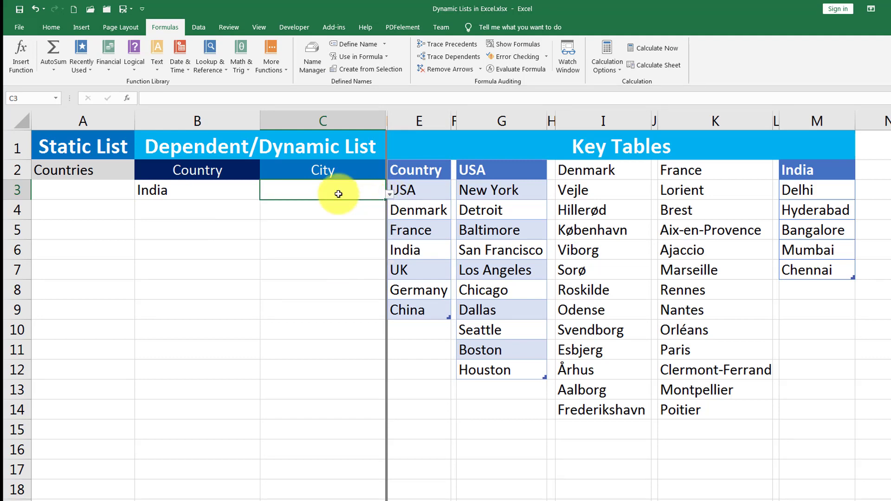
pyautogui.click(223, 195)
pyautogui.click(263, 194)
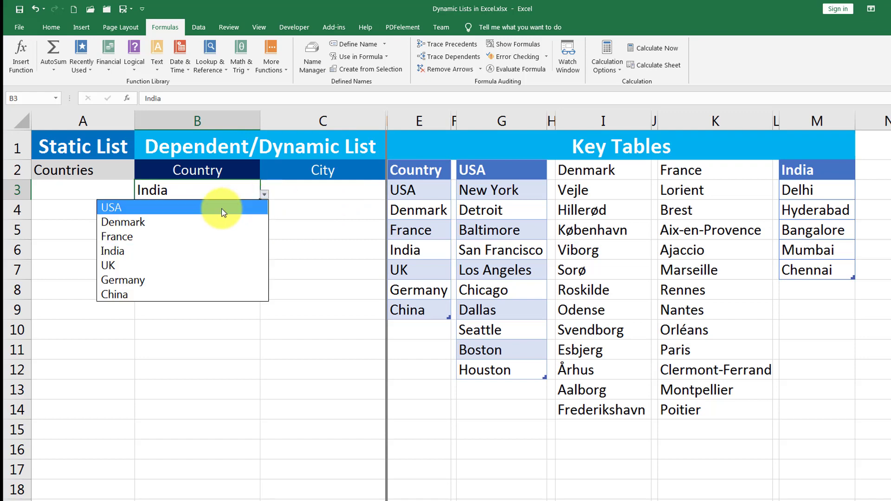
pyautogui.click(221, 212)
pyautogui.click(322, 193)
pyautogui.click(389, 194)
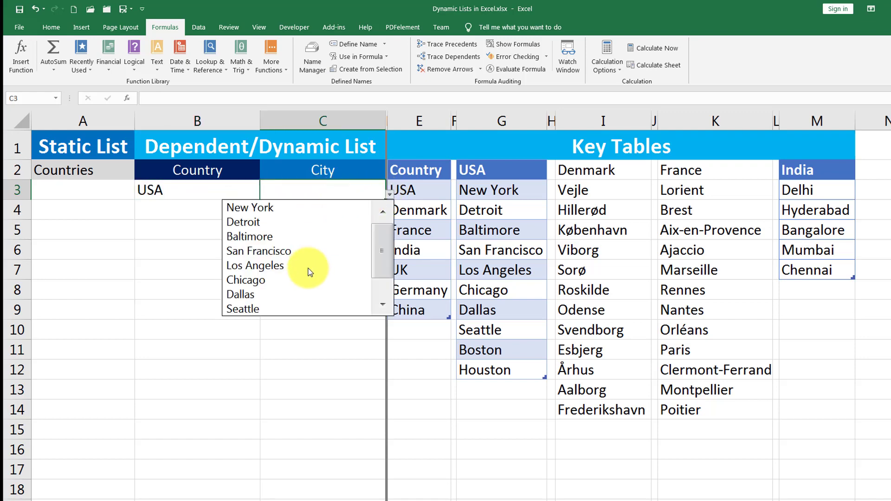
pyautogui.click(826, 267)
# - Add DC below Houston in G13 and check it appears in C3's city list
pyautogui.click(811, 284)
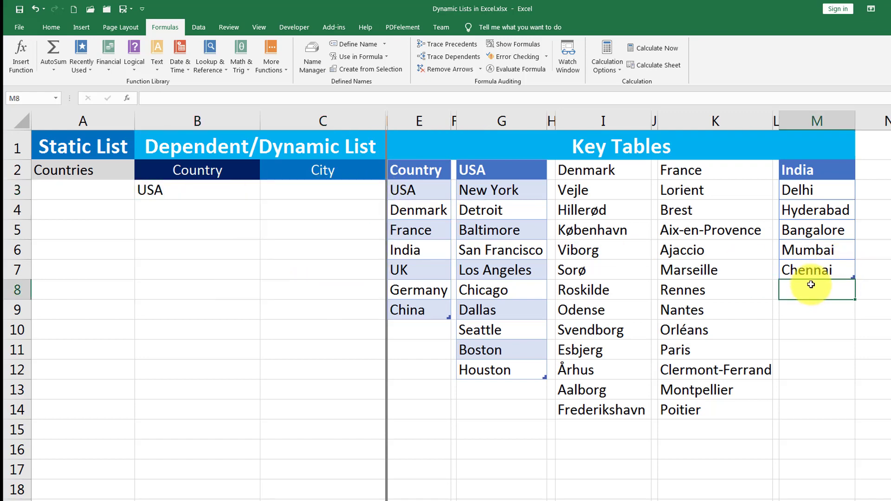
pyautogui.click(225, 190)
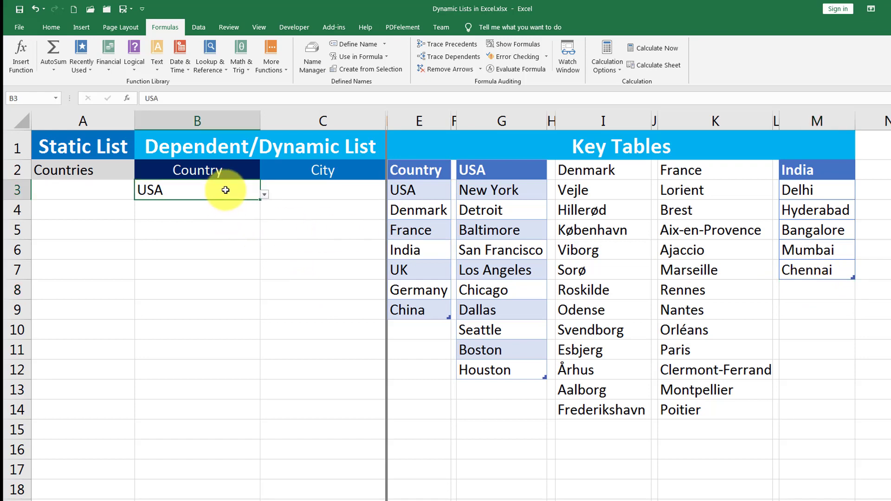
pyautogui.click(502, 389)
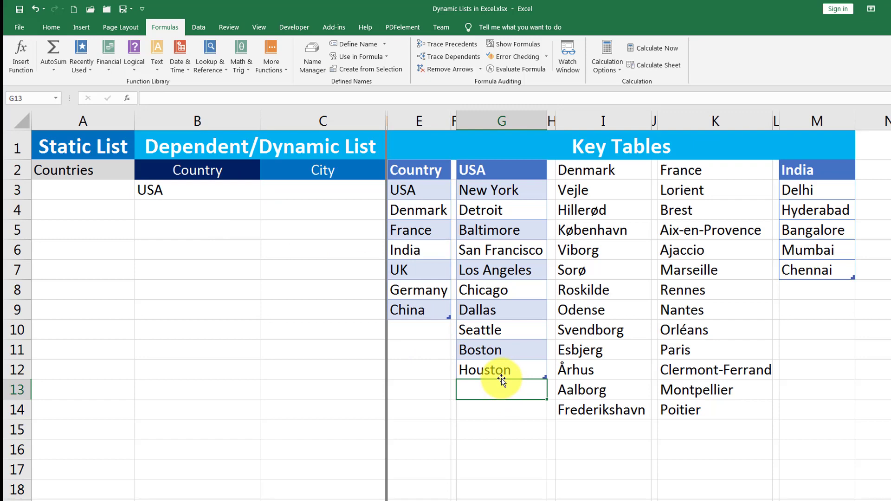
pyautogui.write('DC')
pyautogui.press('Return')
pyautogui.click(369, 196)
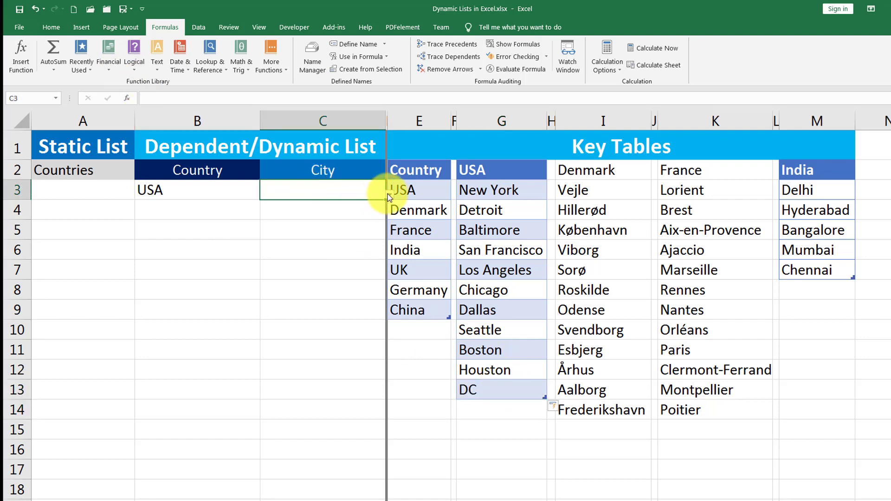
pyautogui.click(390, 194)
pyautogui.moveTo(383, 244); pyautogui.dragTo(382, 282)
# - Add Texas in G14 and check the C3 city list now offers it
pyautogui.click(482, 404)
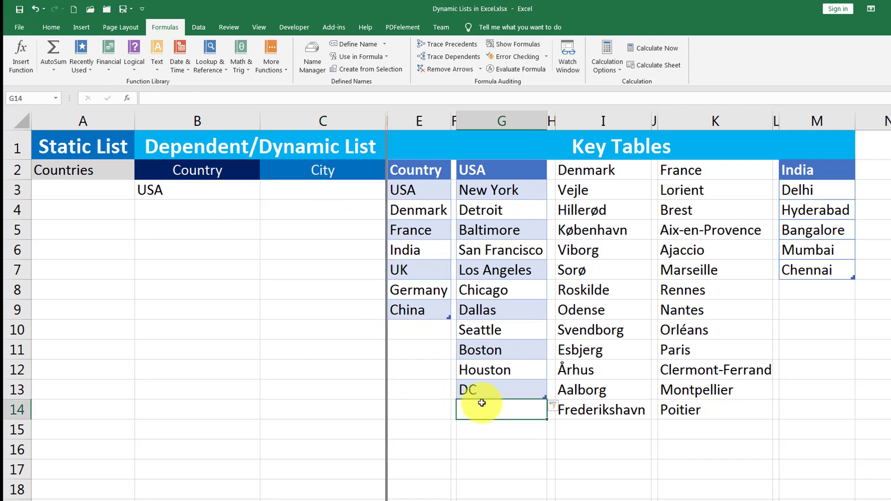
pyautogui.write('Texas')
pyautogui.press('Return')
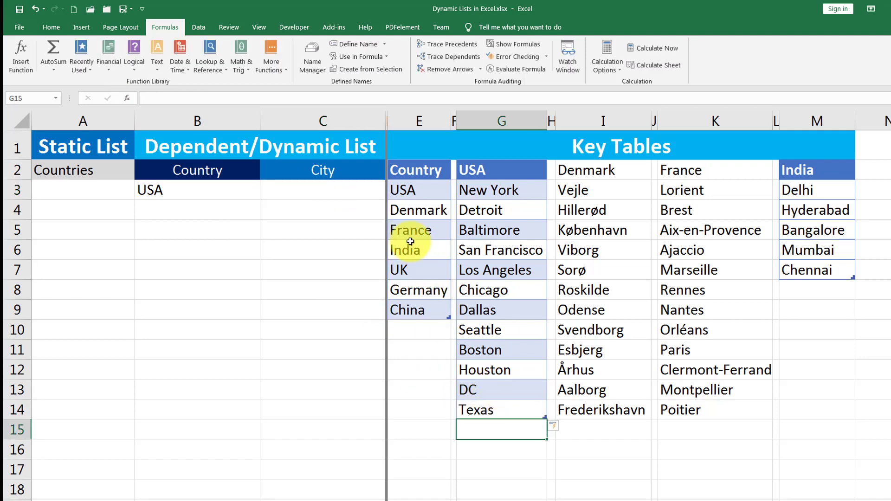
pyautogui.click(377, 192)
pyautogui.click(392, 199)
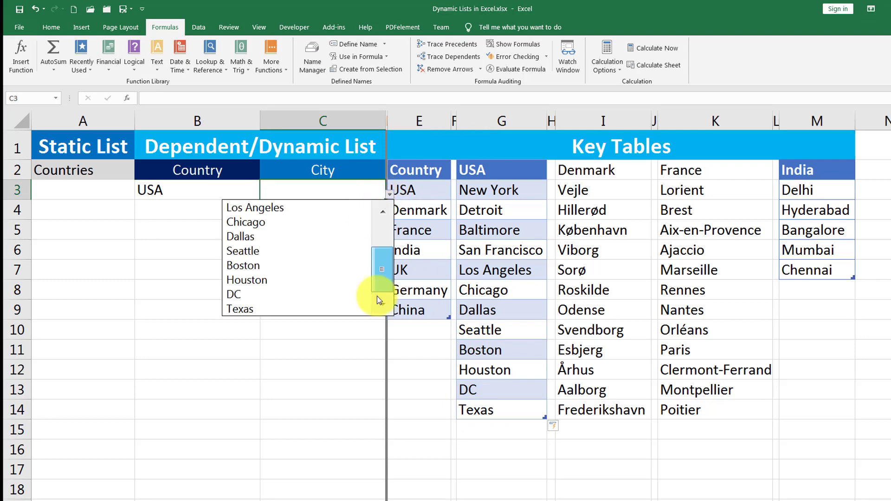
pyautogui.click(493, 392)
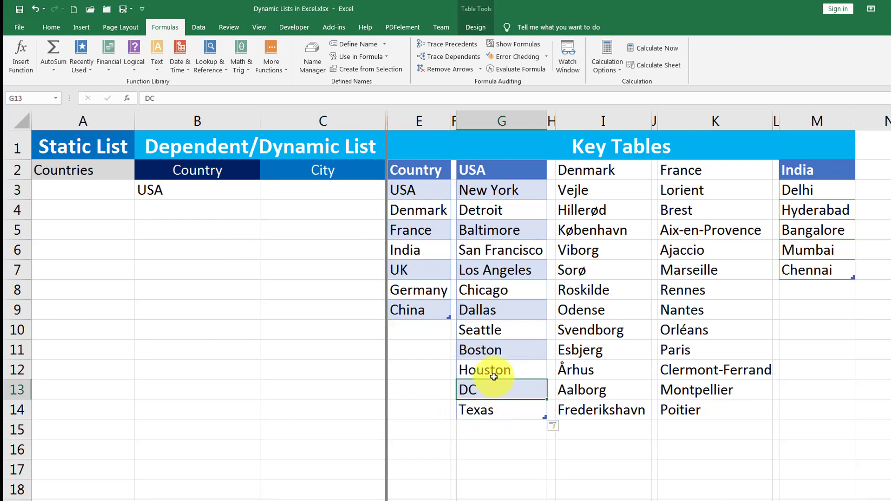
# - Delete Houston's table row at G12 and confirm C3's city list no longer shows it
pyautogui.click(490, 370)
pyautogui.rightClick(494, 372)
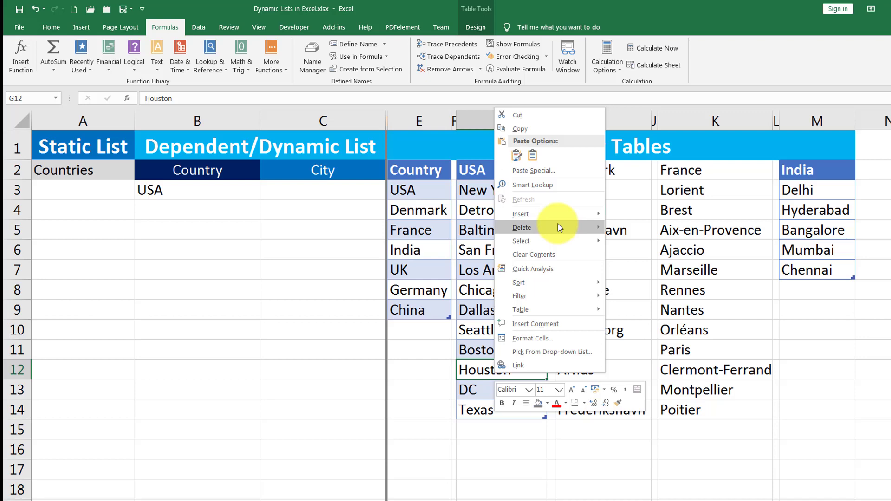
pyautogui.moveTo(559, 227)
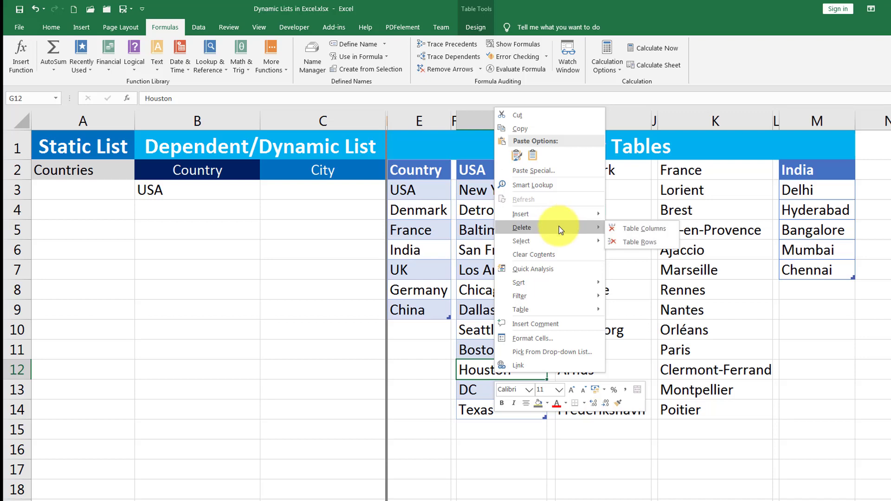
pyautogui.click(632, 242)
pyautogui.click(361, 193)
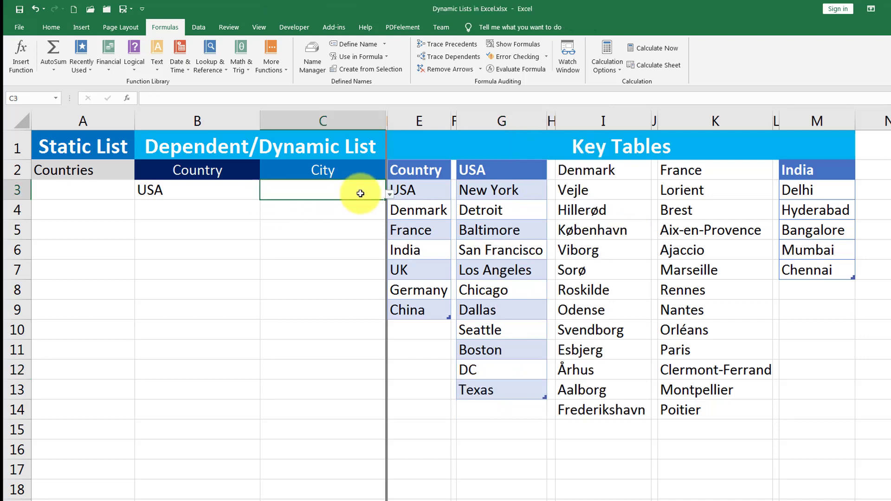
pyautogui.click(390, 194)
pyautogui.moveTo(384, 238); pyautogui.dragTo(384, 274)
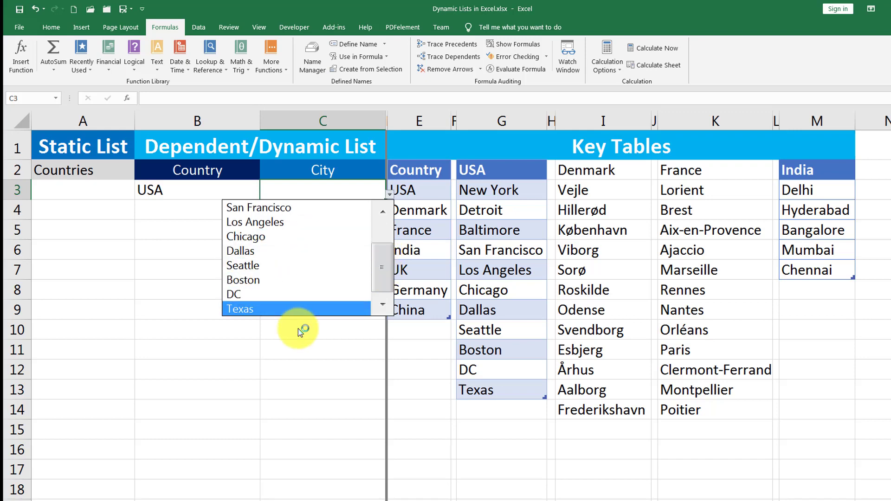
# - Close the C3 city dropdown with Esc, leaving the City cell empty
pyautogui.press('Escape')
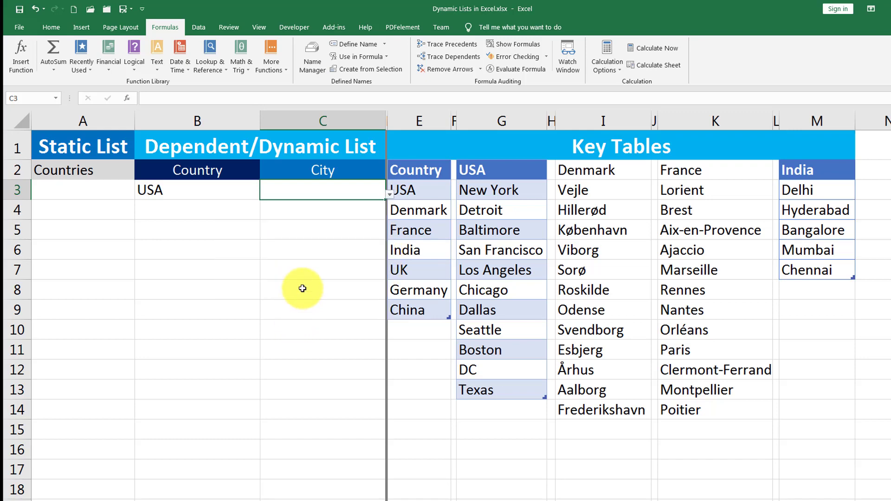